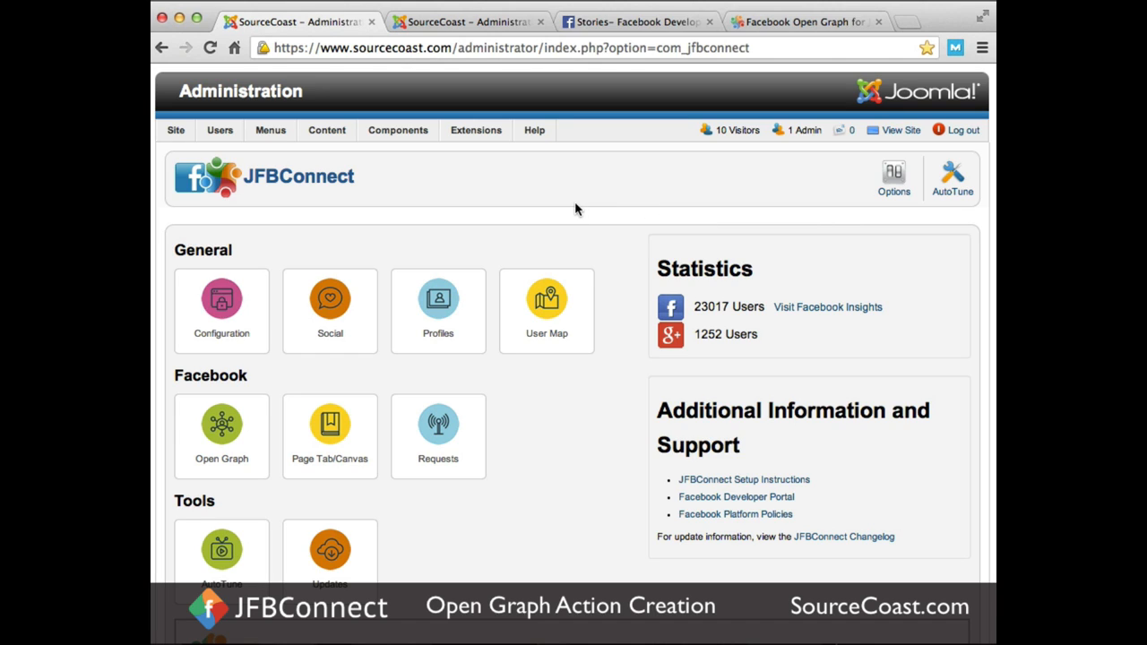
Switch to the Facebook developer page and create a story with a new action type "use" and the Article object type
click(624, 22)
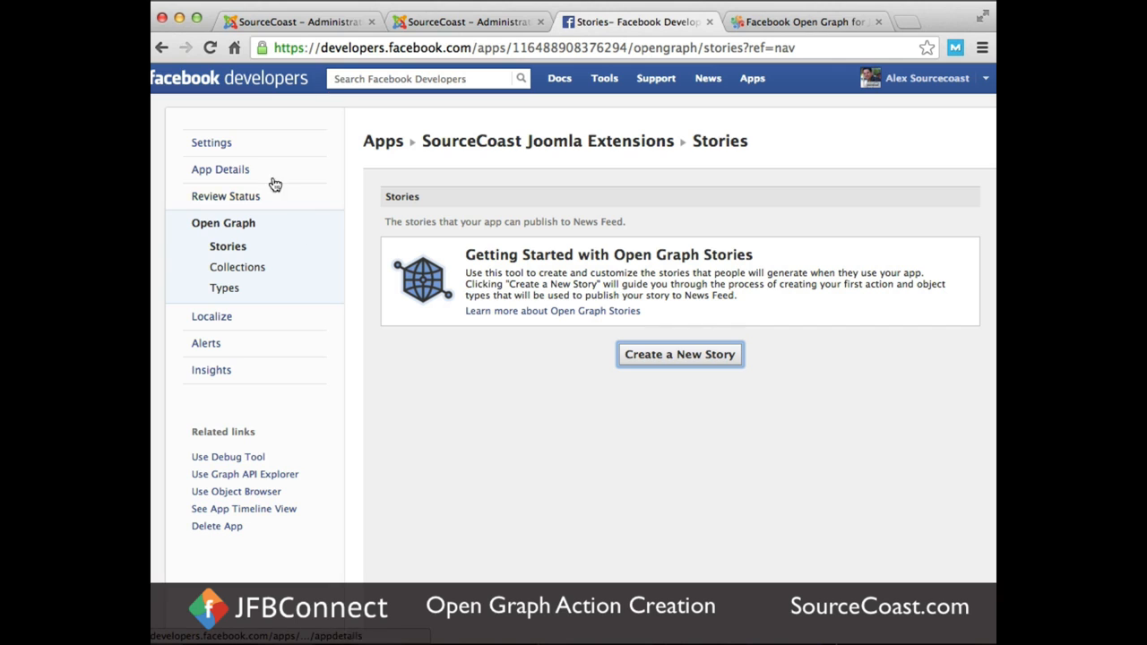
click(686, 356)
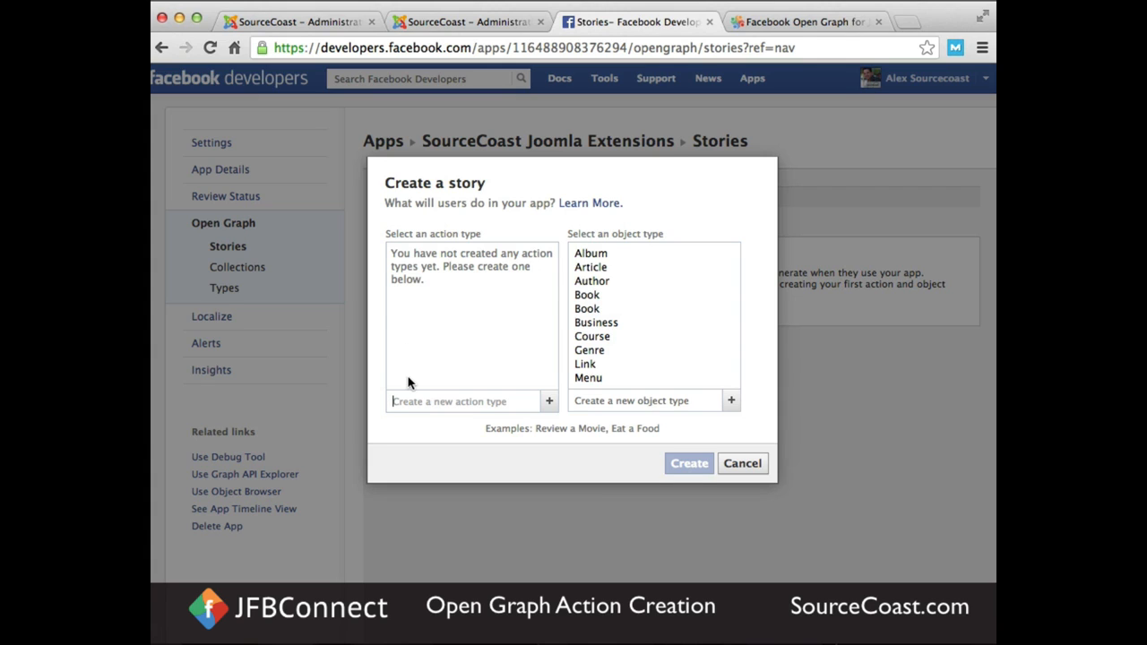
text(use)
click(550, 402)
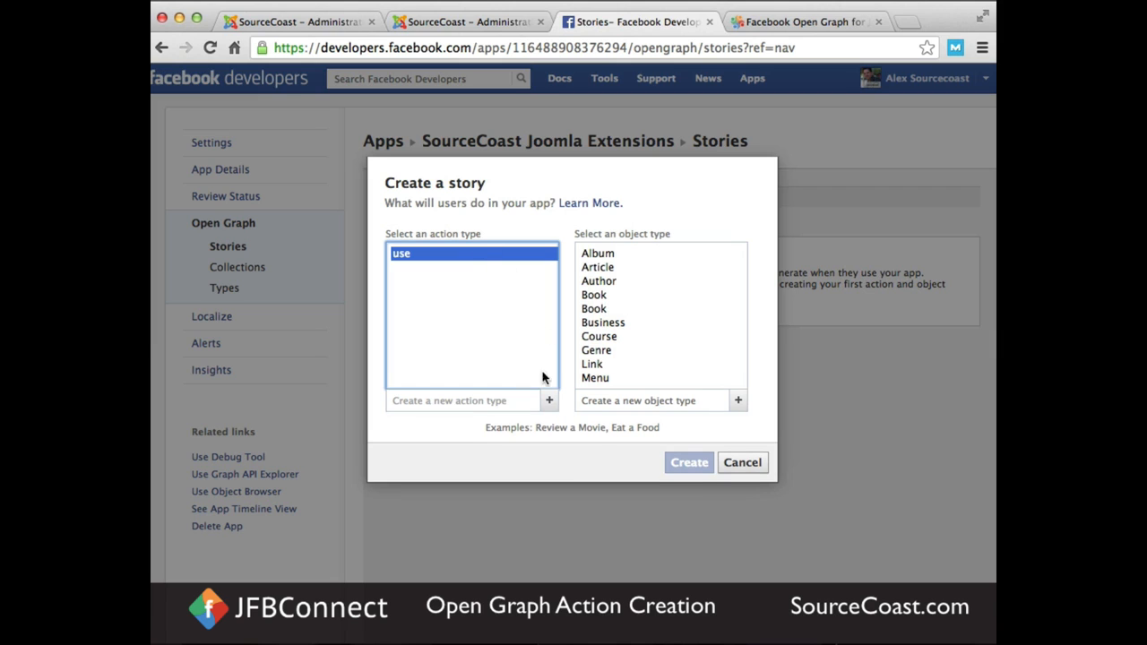
click(610, 269)
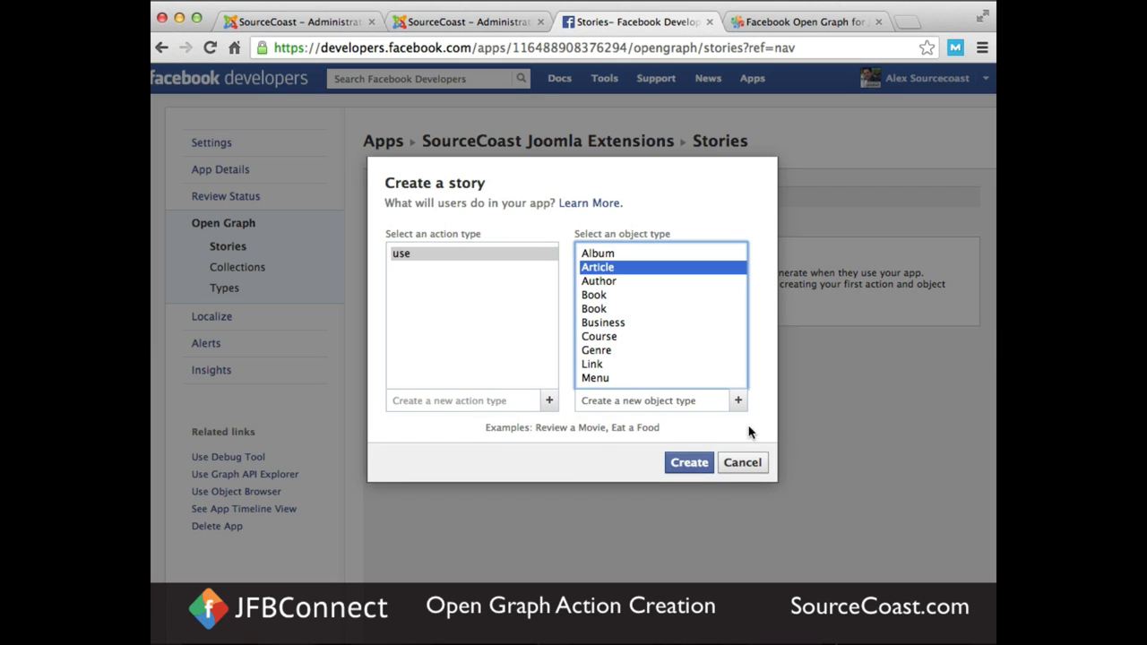
click(690, 464)
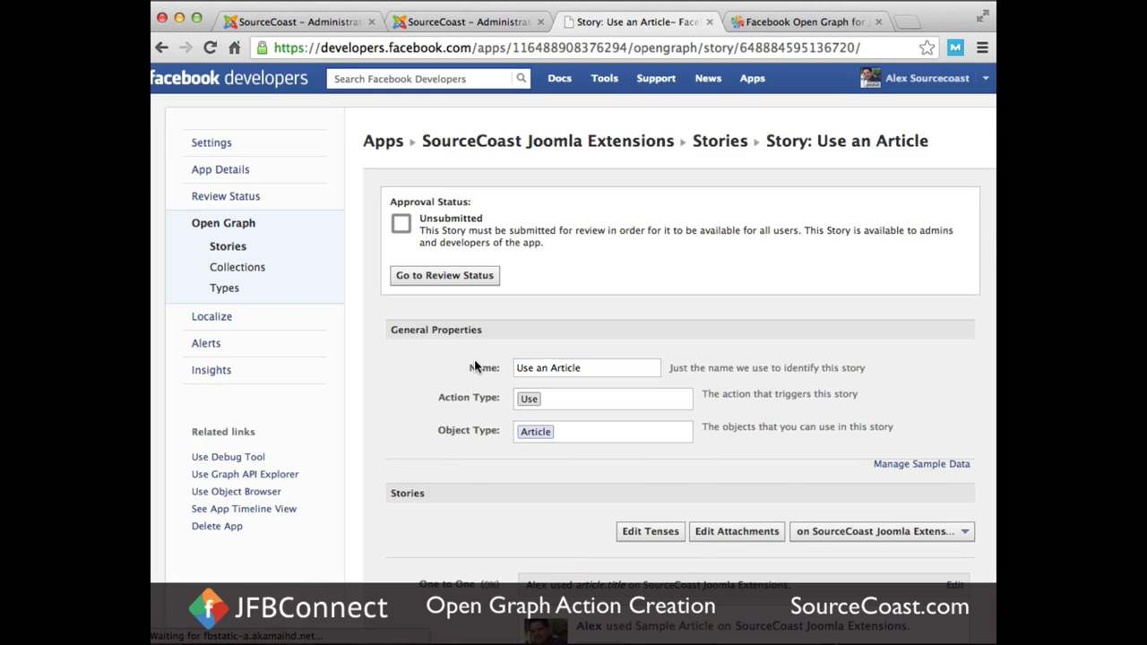
Enable the User Messages and Explicitly Shared capabilities for the Use action type and save the changes
scroll(475, 365, down, 5)
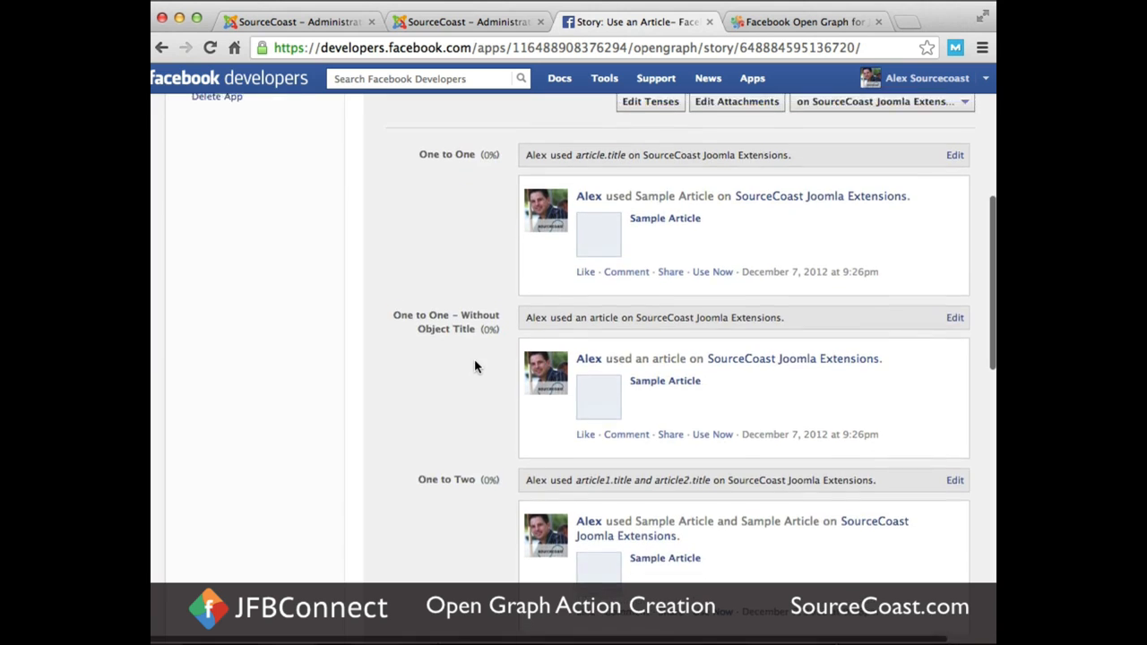
scroll(475, 365, up, 3)
scroll(474, 365, up, 2)
scroll(313, 248, up, 1)
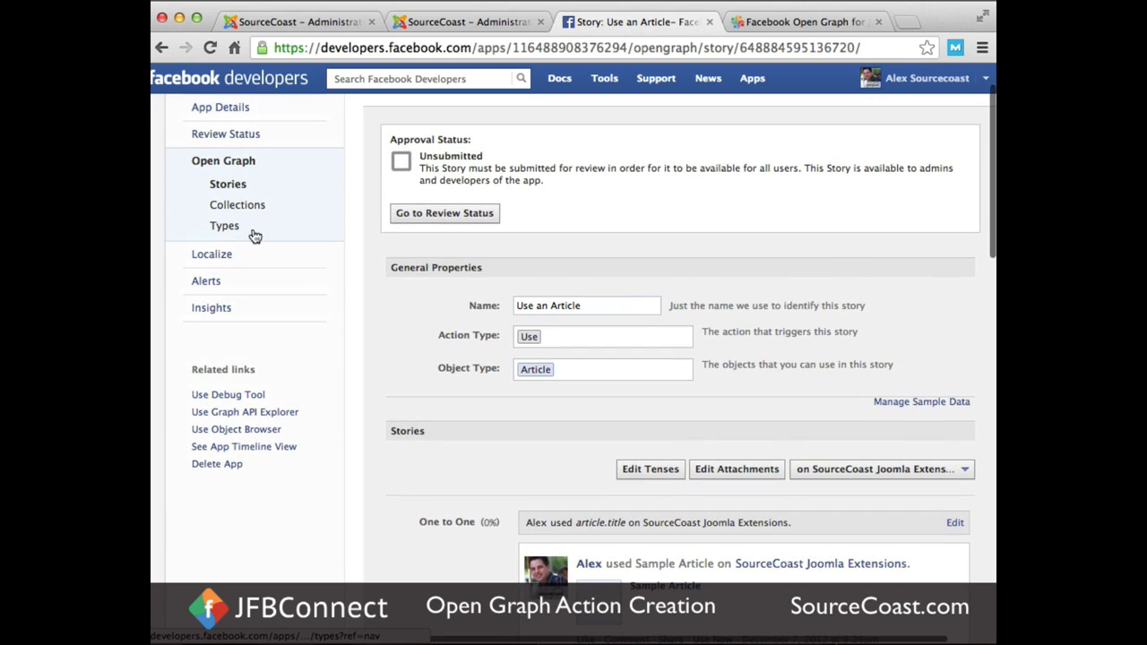
click(226, 227)
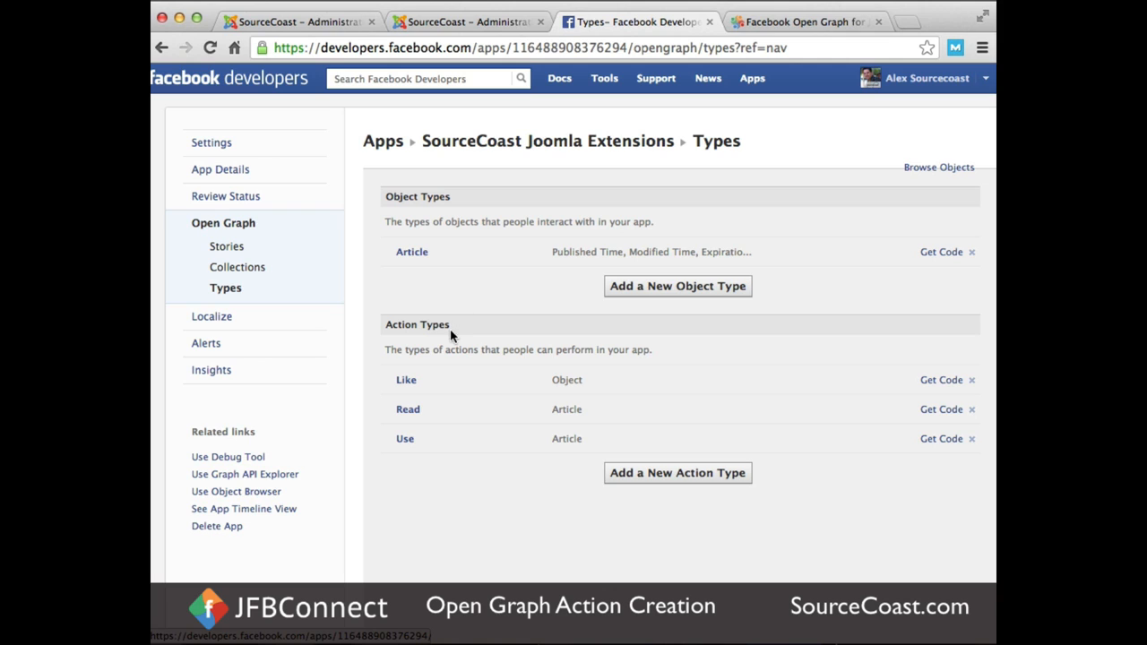
click(427, 447)
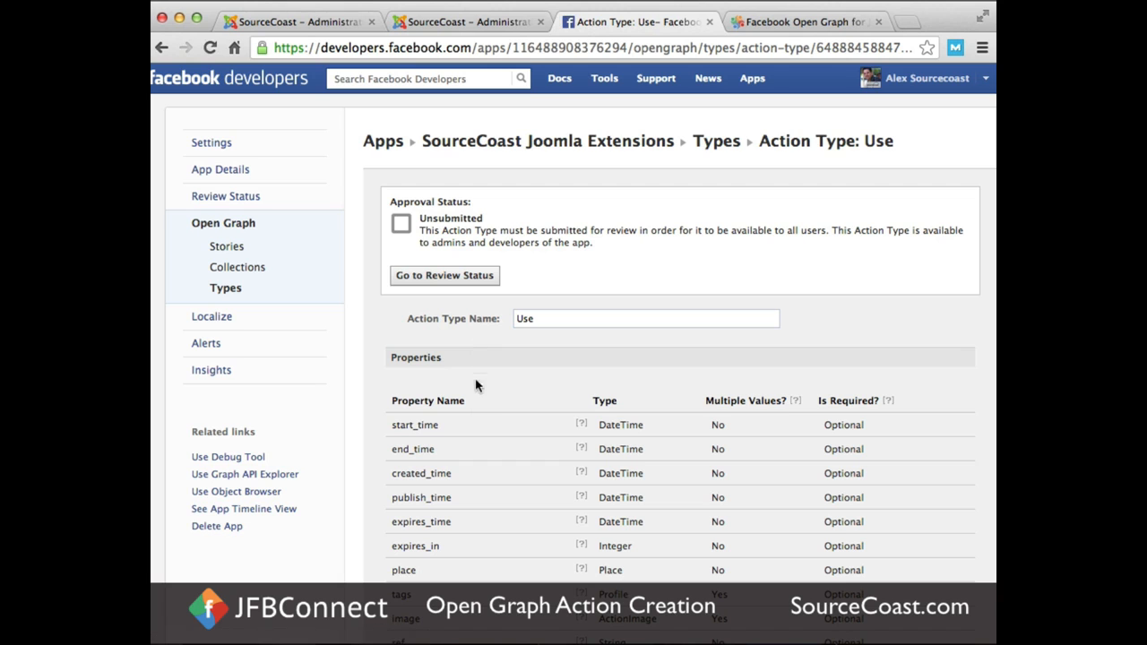
scroll(473, 431, down, 10)
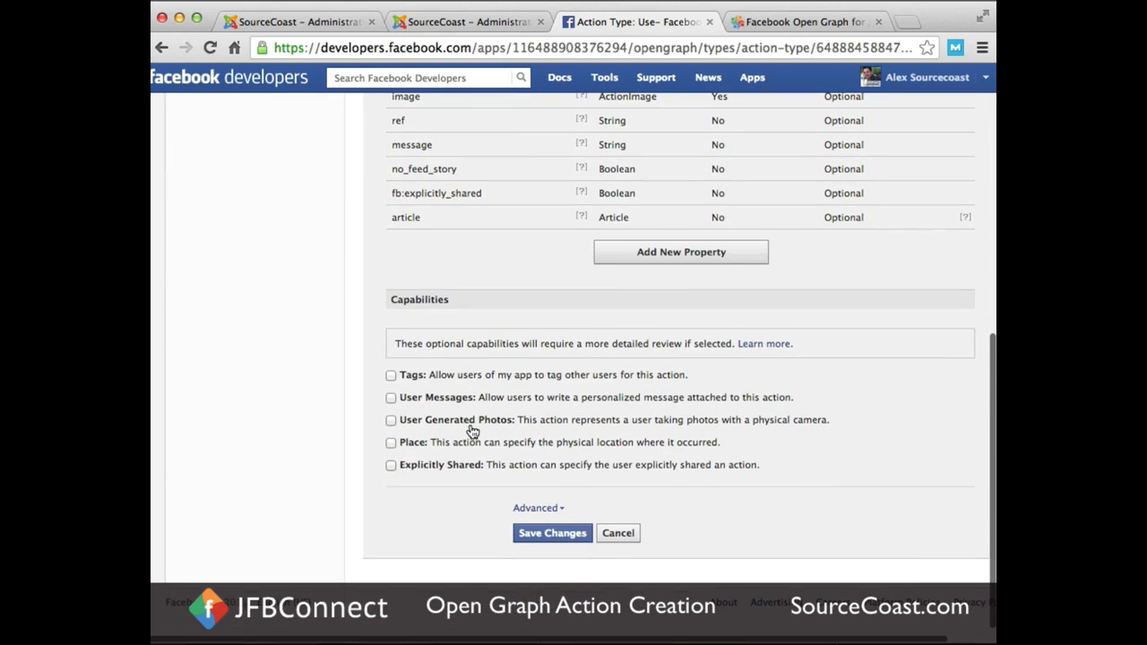
click(391, 398)
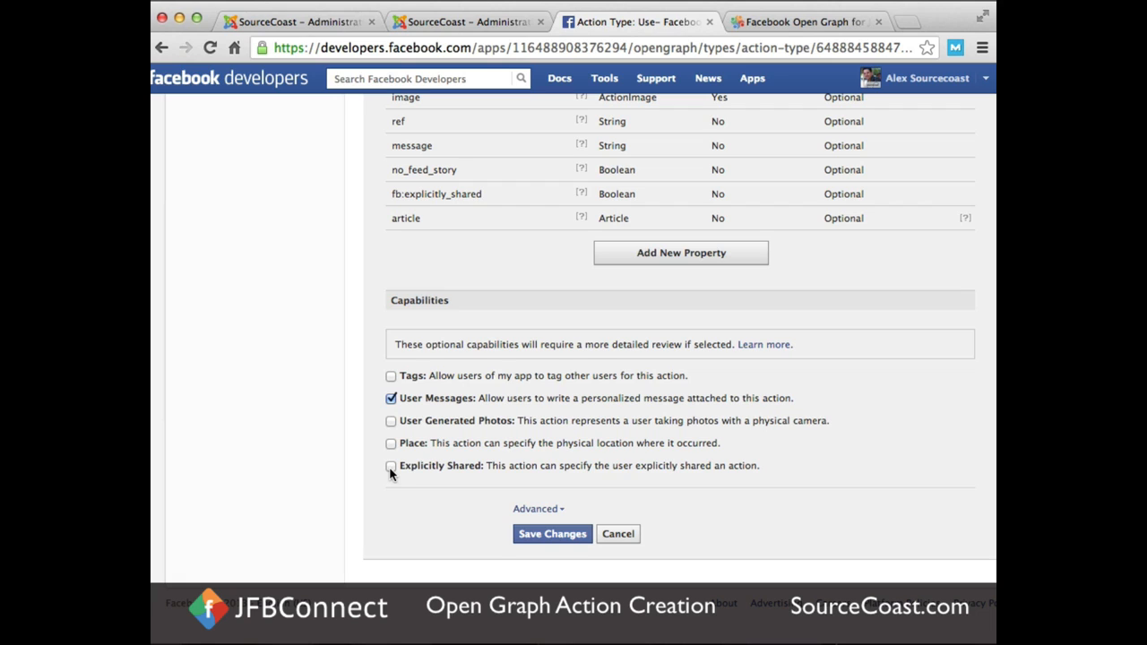
click(551, 537)
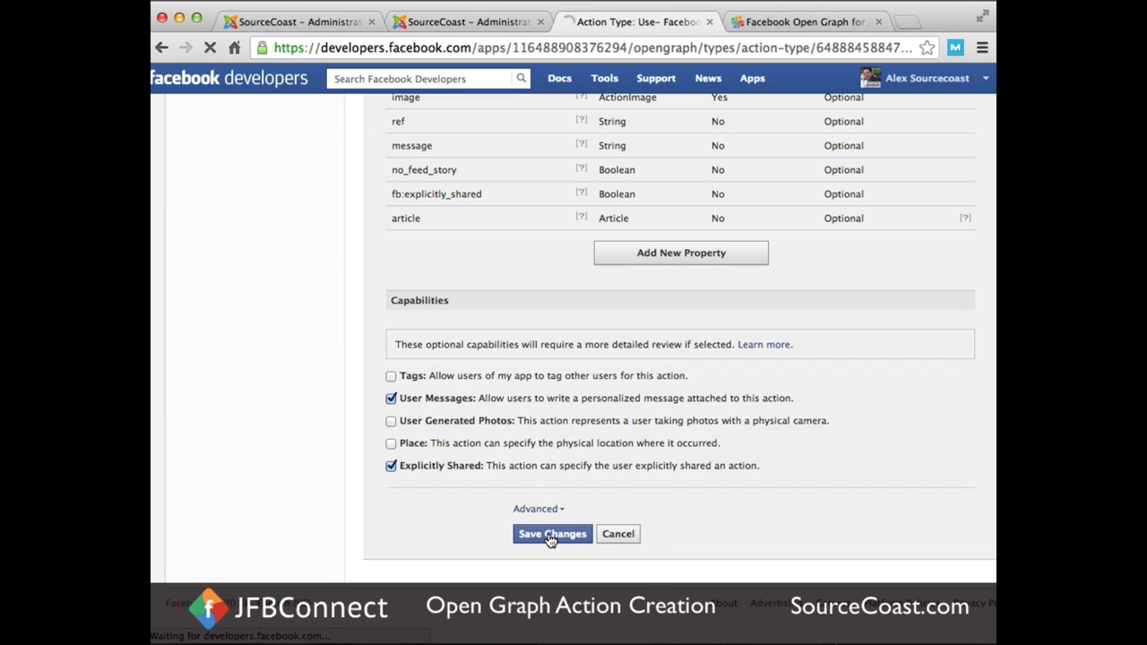
Switch to the JFBConnect administration and create a new Open Graph object of the Joomla Content type Article
click(443, 21)
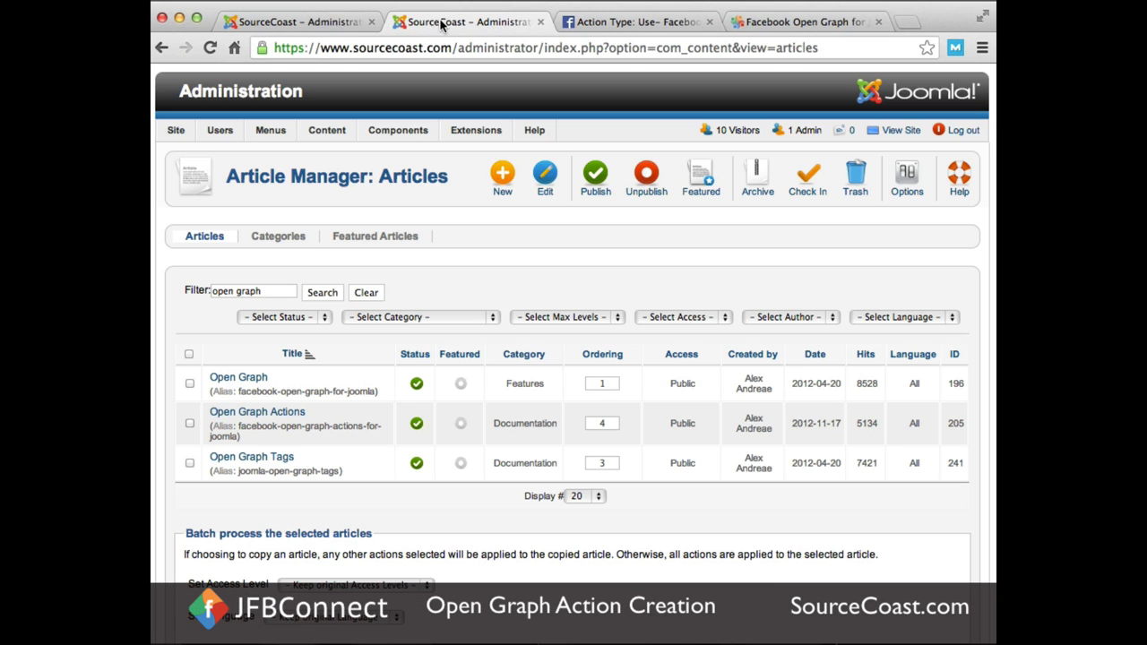
click(309, 23)
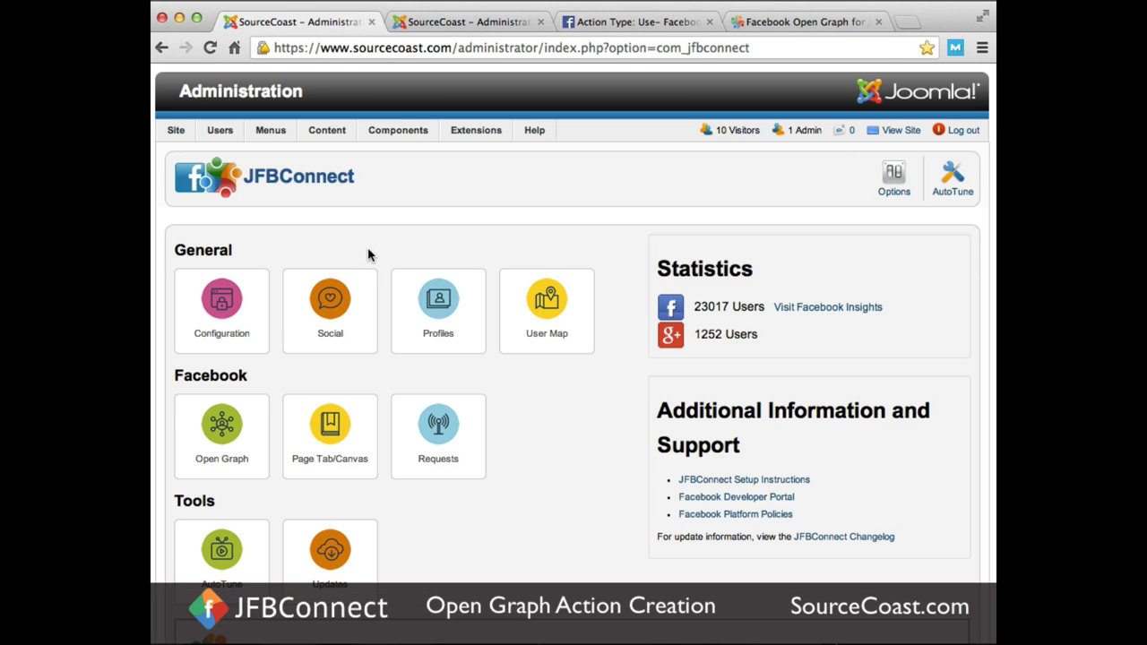
click(244, 433)
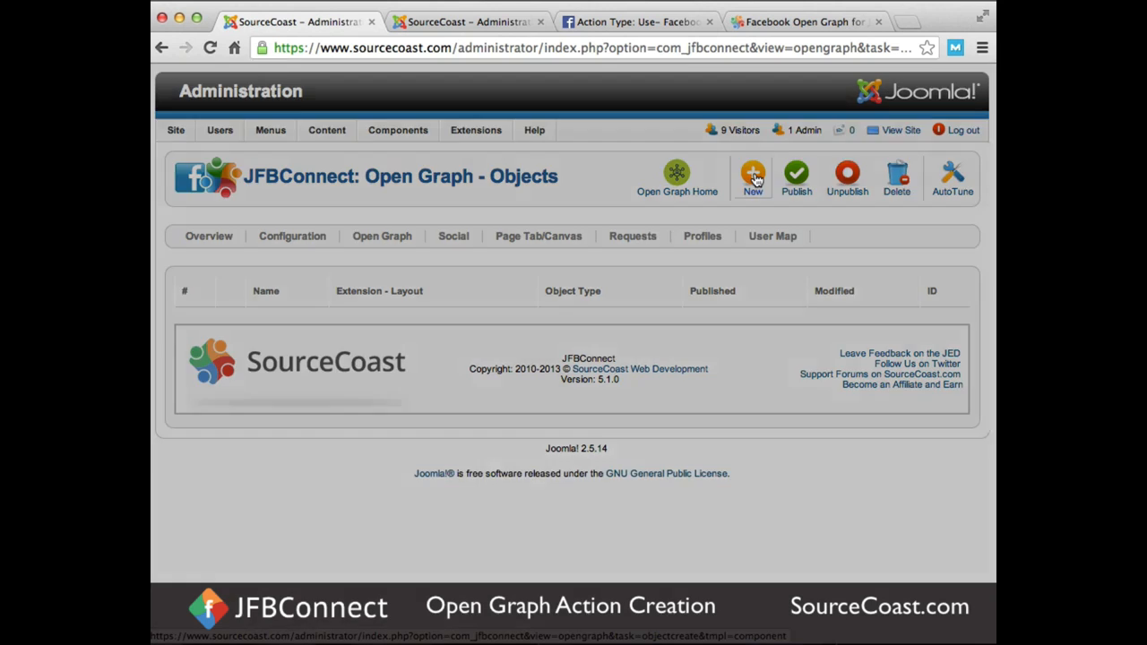
click(752, 178)
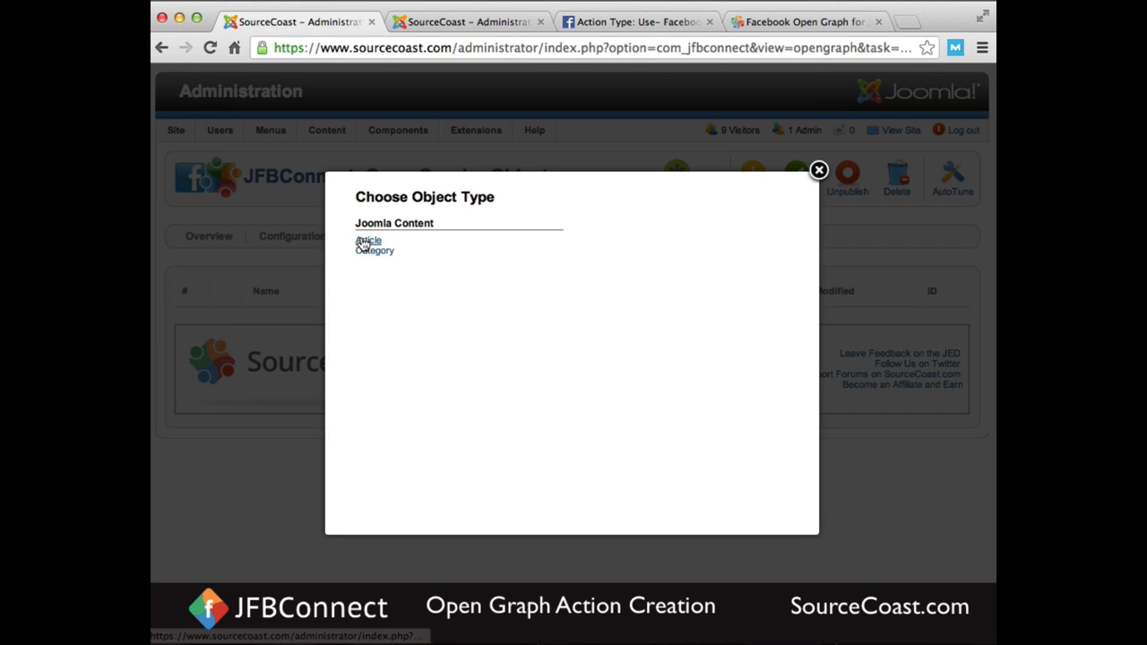
click(363, 242)
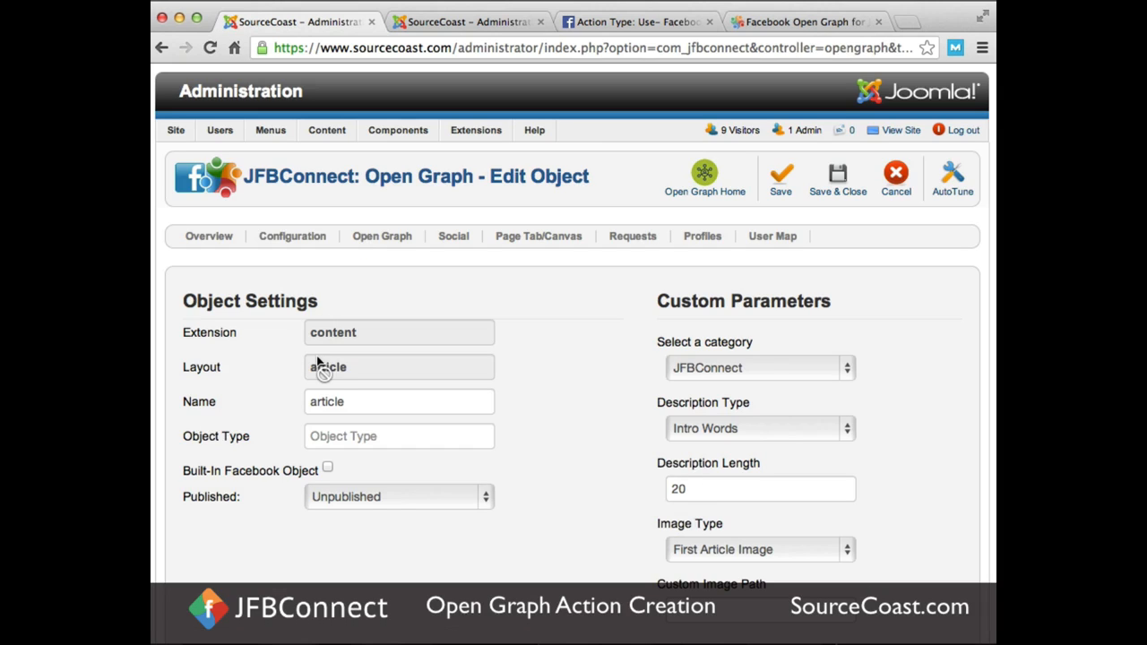
Set the object type to "article", mark it as a built-in Facebook object, and set it to Published
click(389, 432)
text(a)
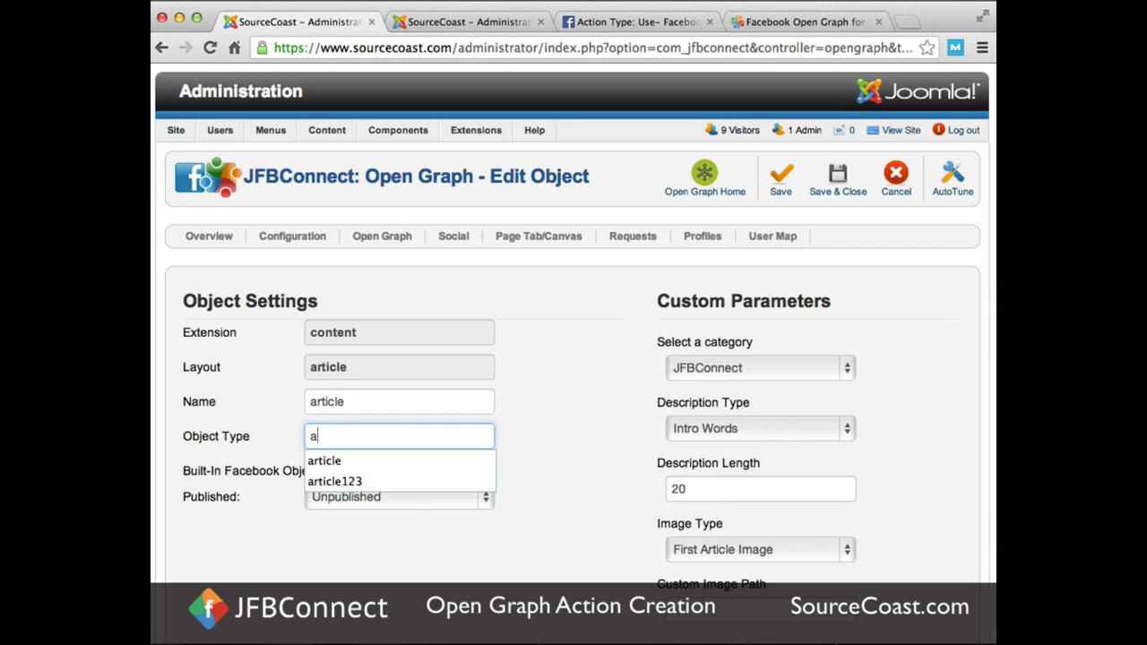
text(rticle)
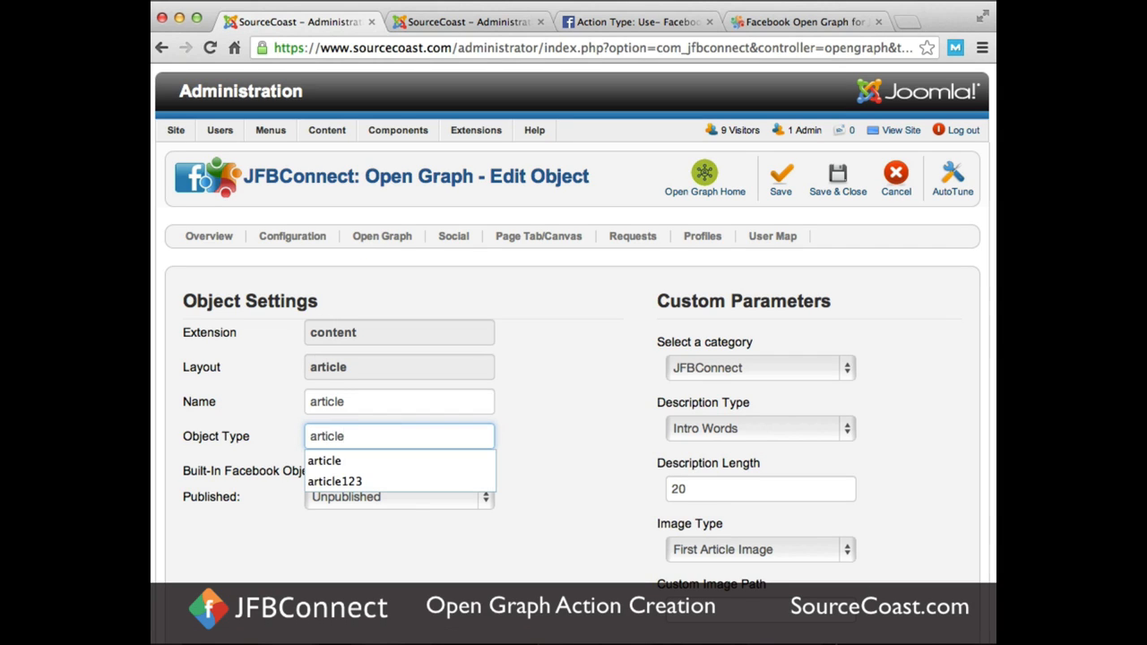
click(261, 444)
click(326, 470)
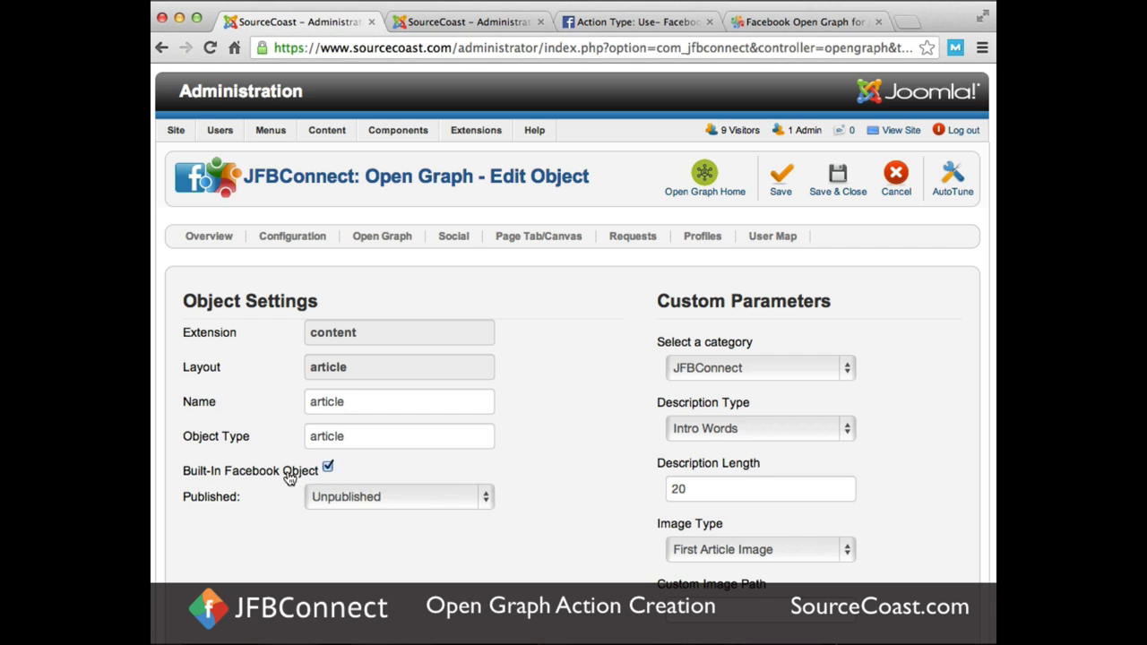
click(320, 495)
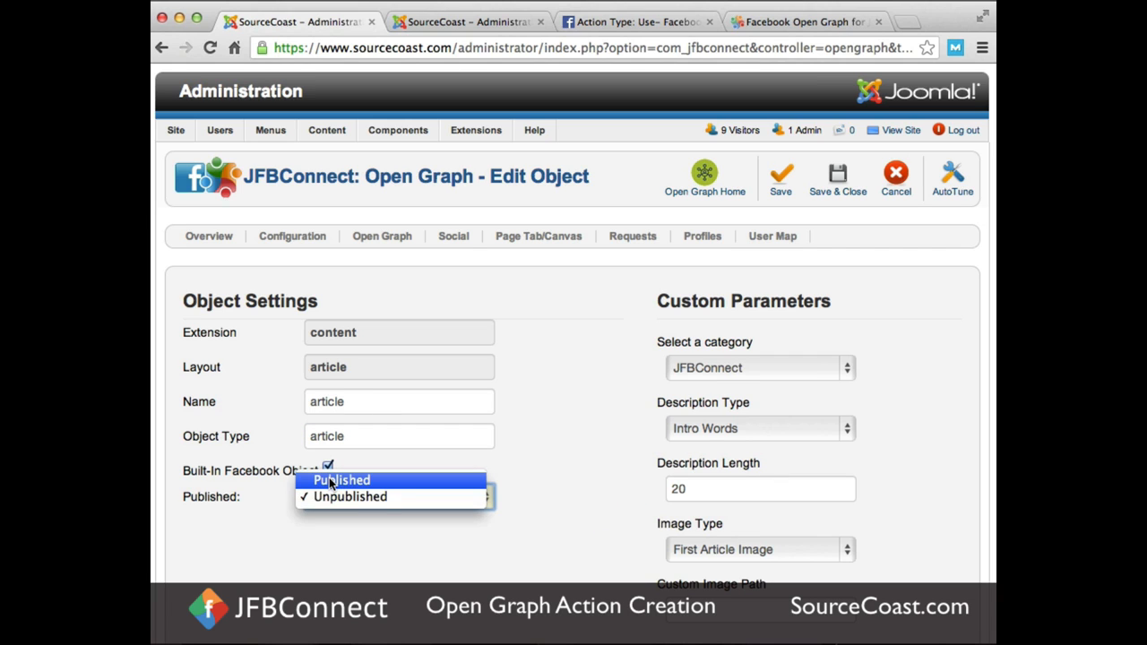
click(330, 482)
Name the object "JFBConnect Features" and choose the Features subcategory under JFBConnect as its category
scroll(385, 471, down, 2)
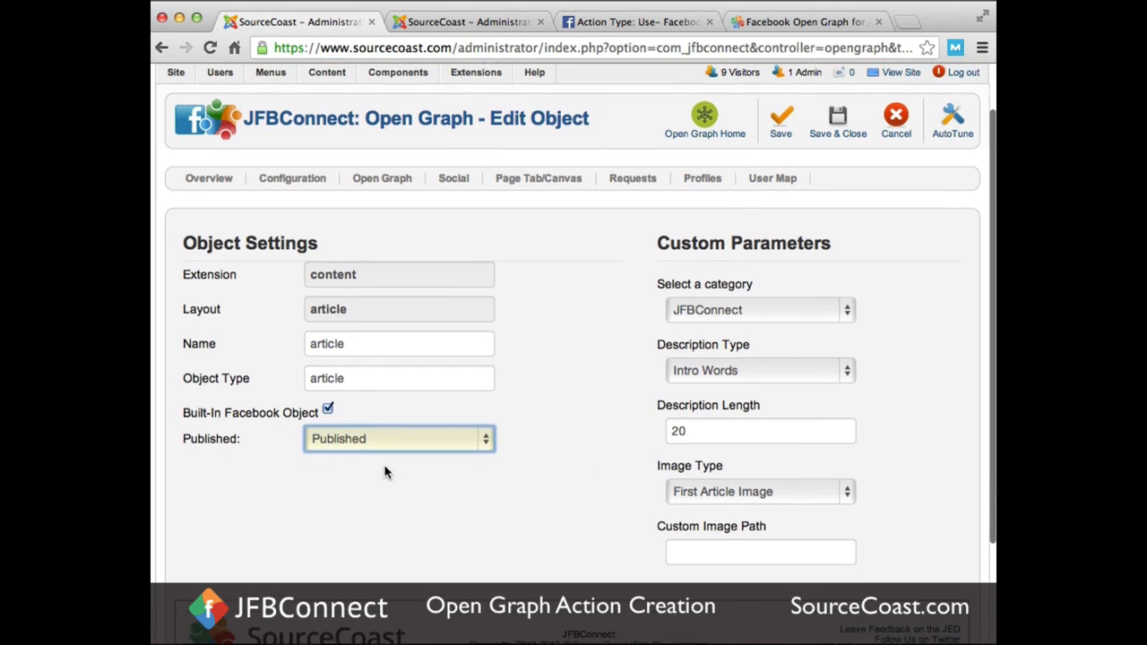
double_click(360, 337)
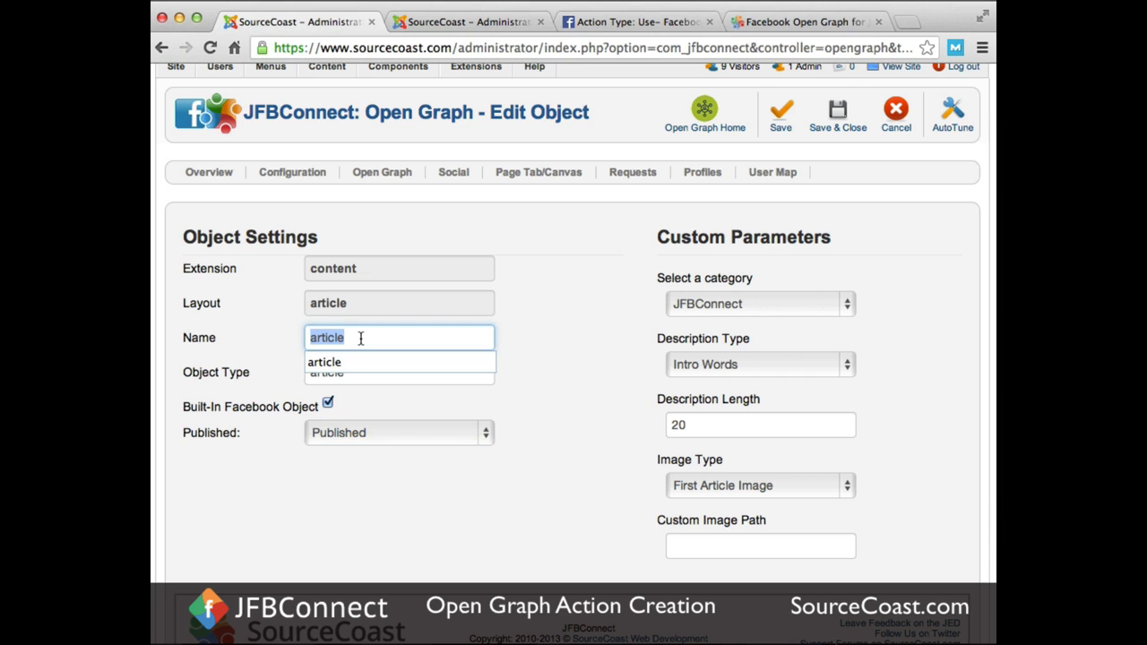
text(JFBConnect Features)
click(714, 307)
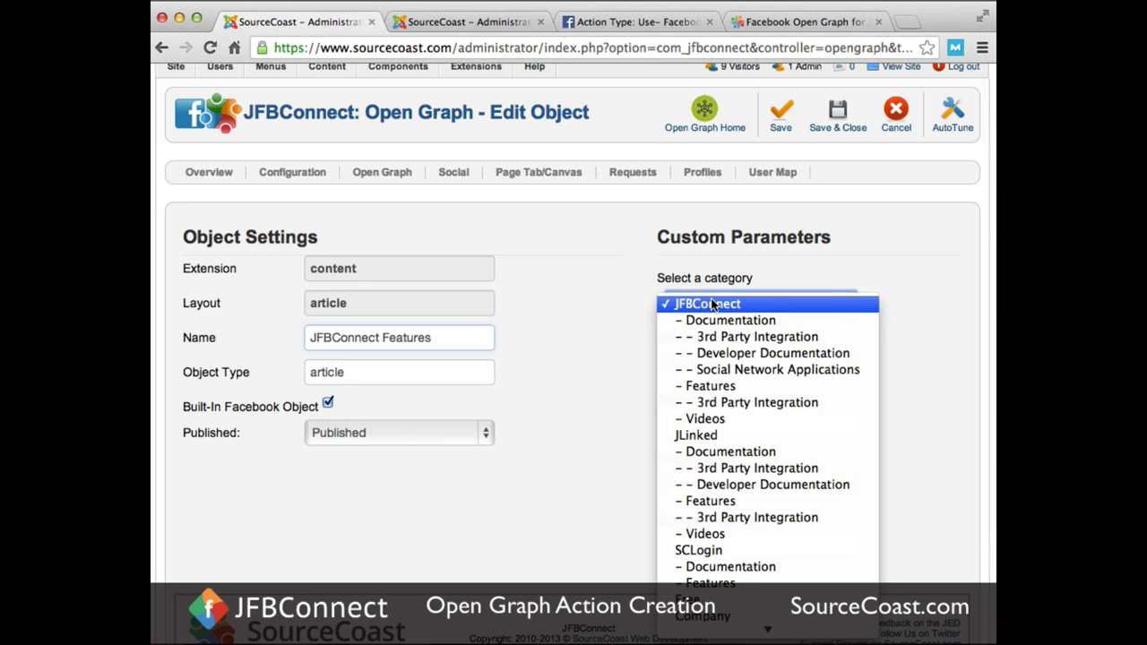
click(708, 386)
Review the description settings, keeping Intro Words and a length of 20, and save and close the object
scroll(607, 345, down, 2)
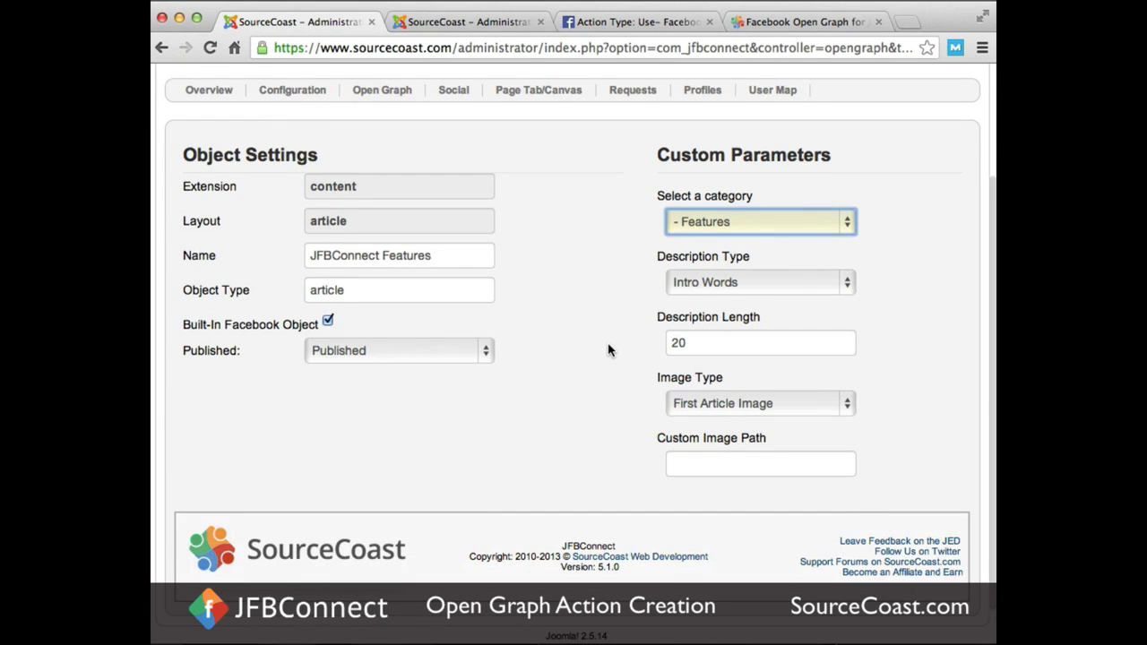
scroll(607, 349, up, 2)
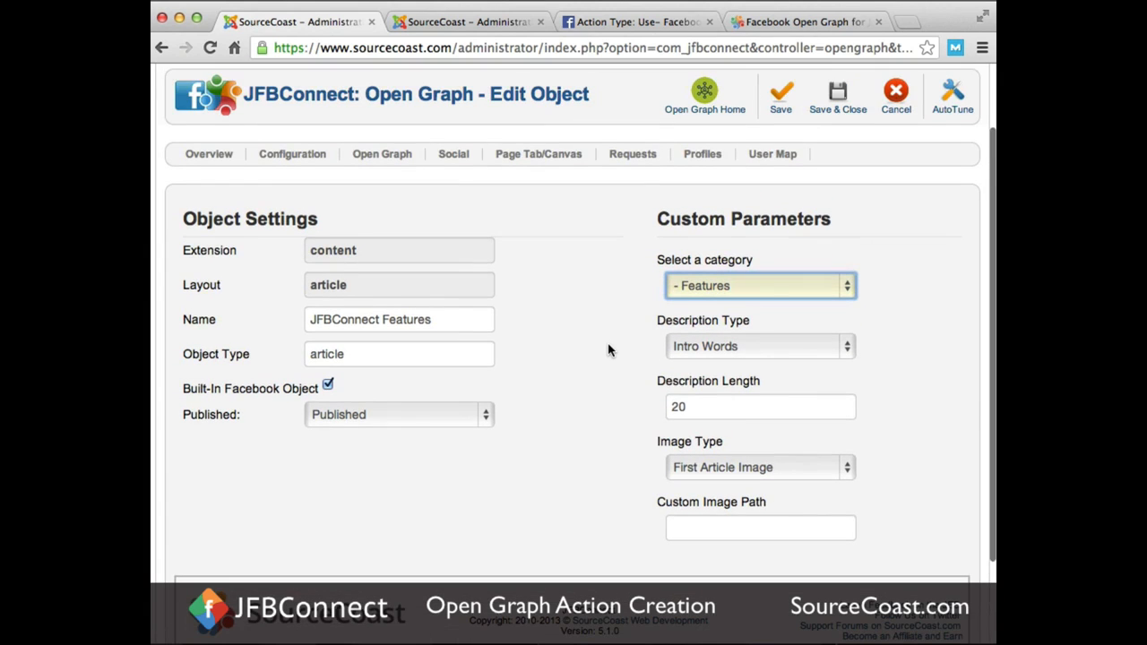
click(695, 355)
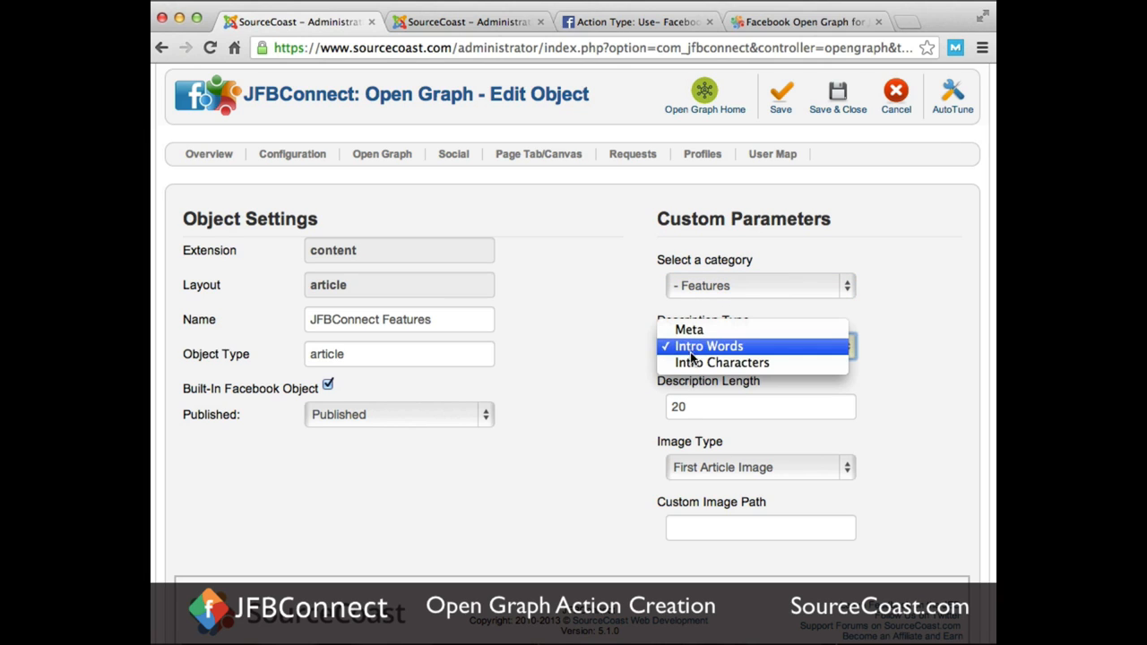
click(623, 375)
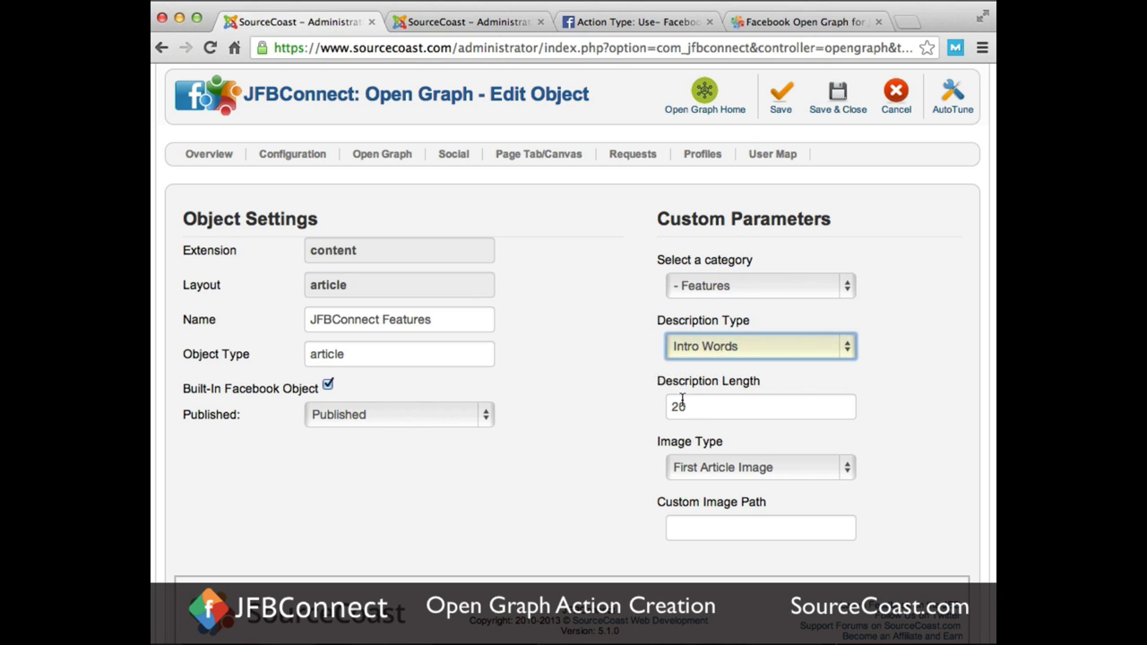
drag(681, 405, 670, 405)
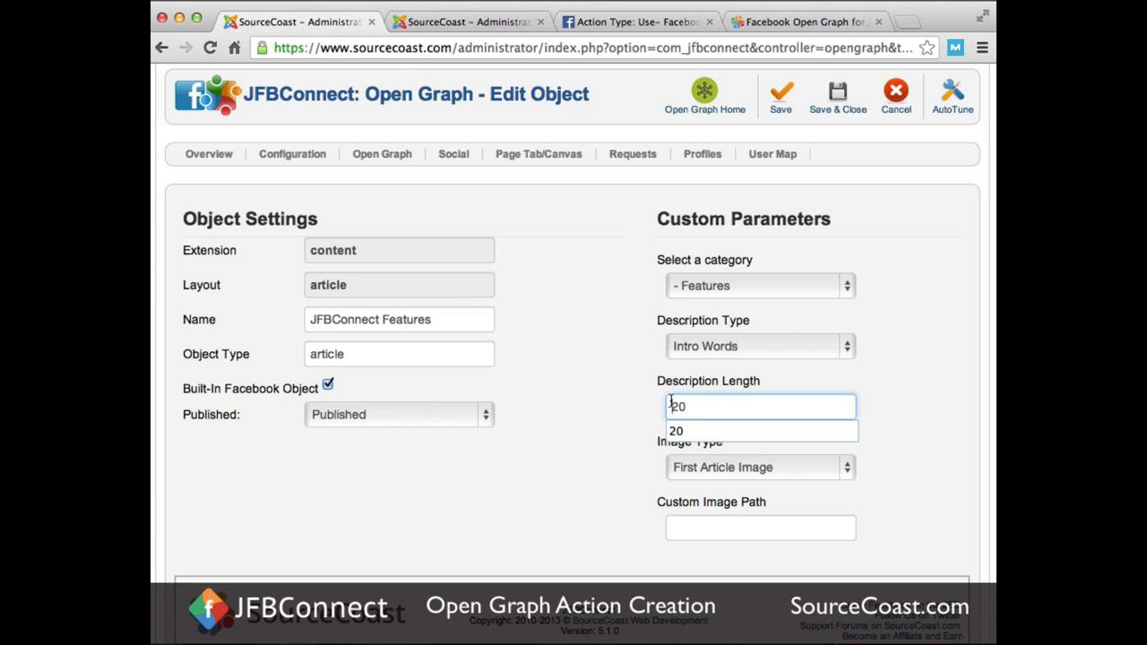
click(636, 407)
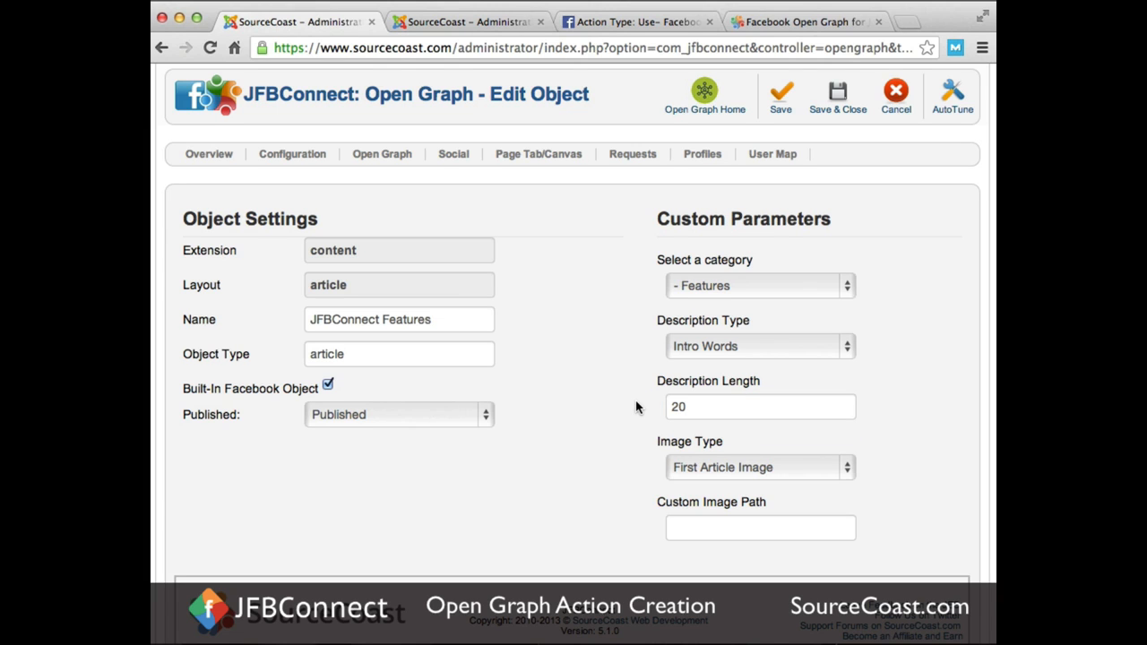
scroll(636, 407, up, 3)
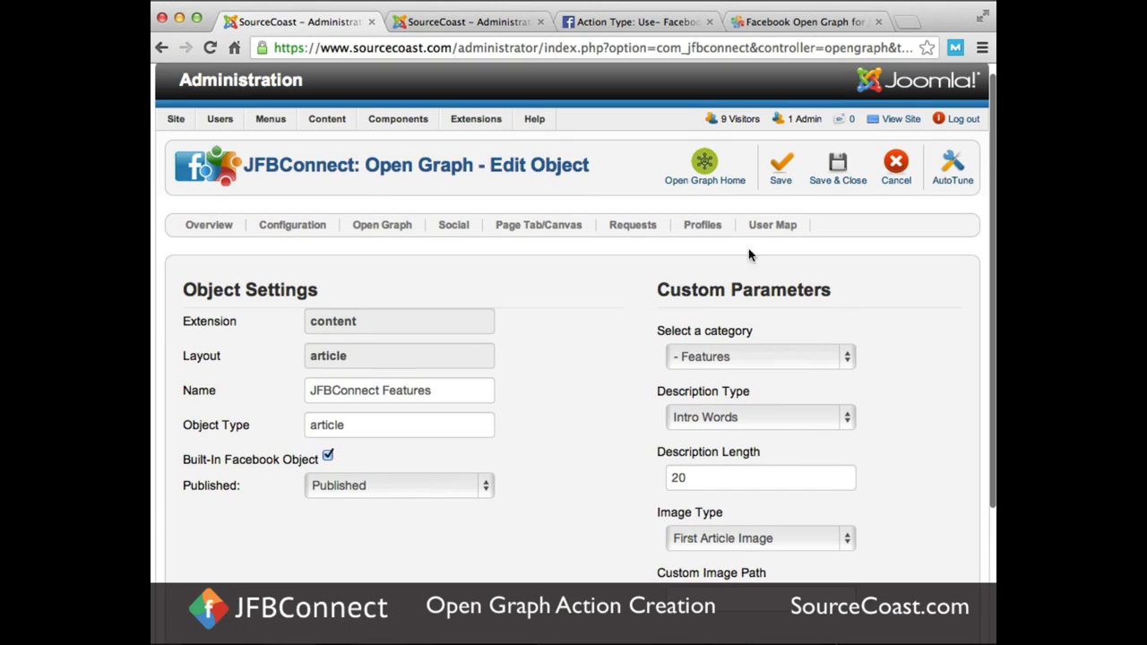
click(792, 182)
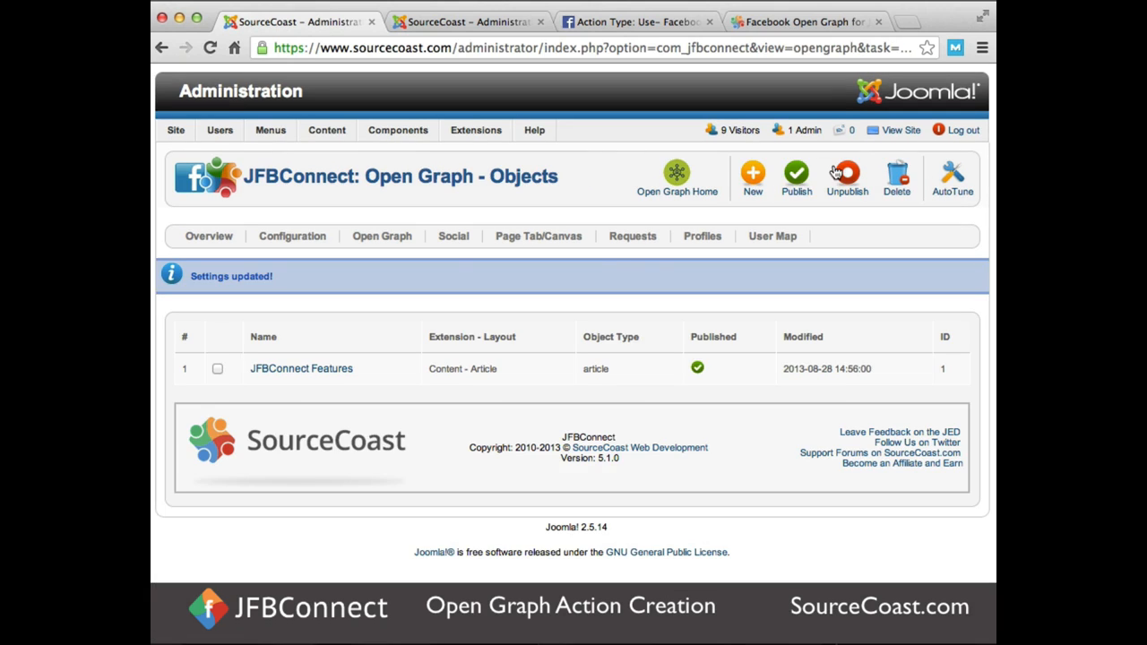
Go to the Open Graph actions in JFBConnect and create a new custom action
click(684, 194)
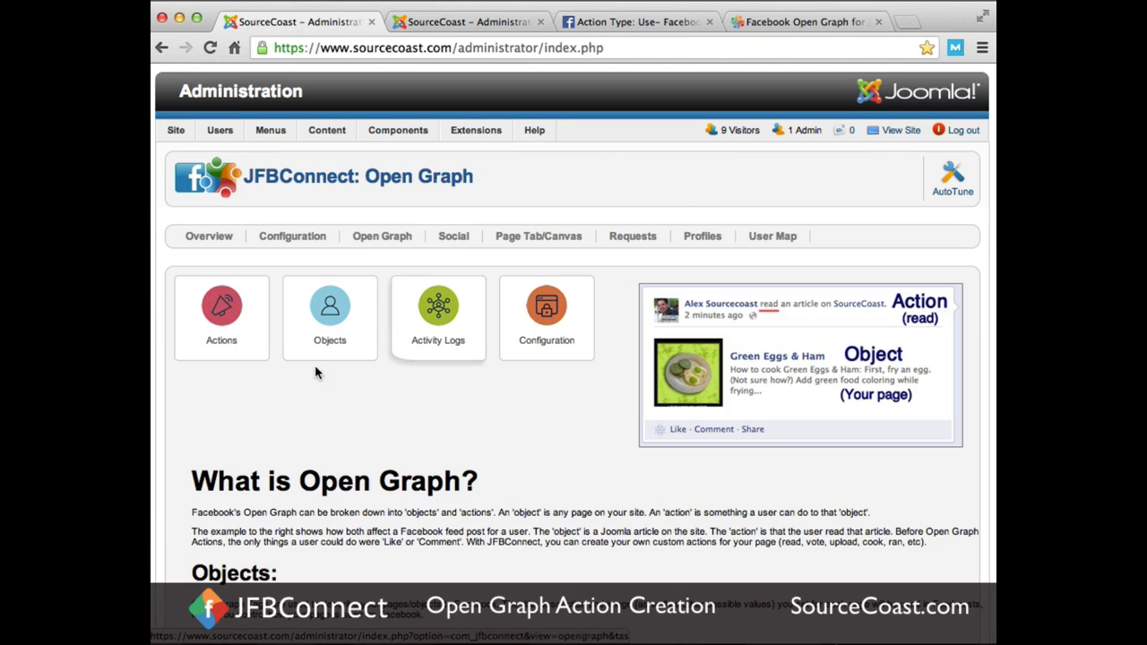
click(224, 332)
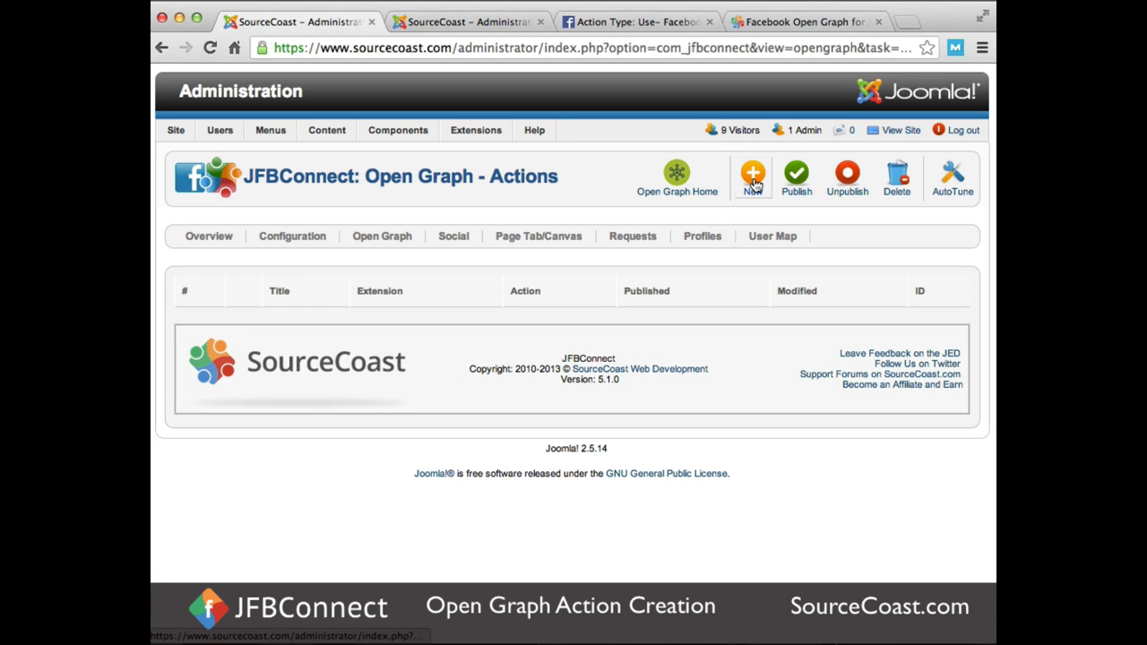
click(754, 184)
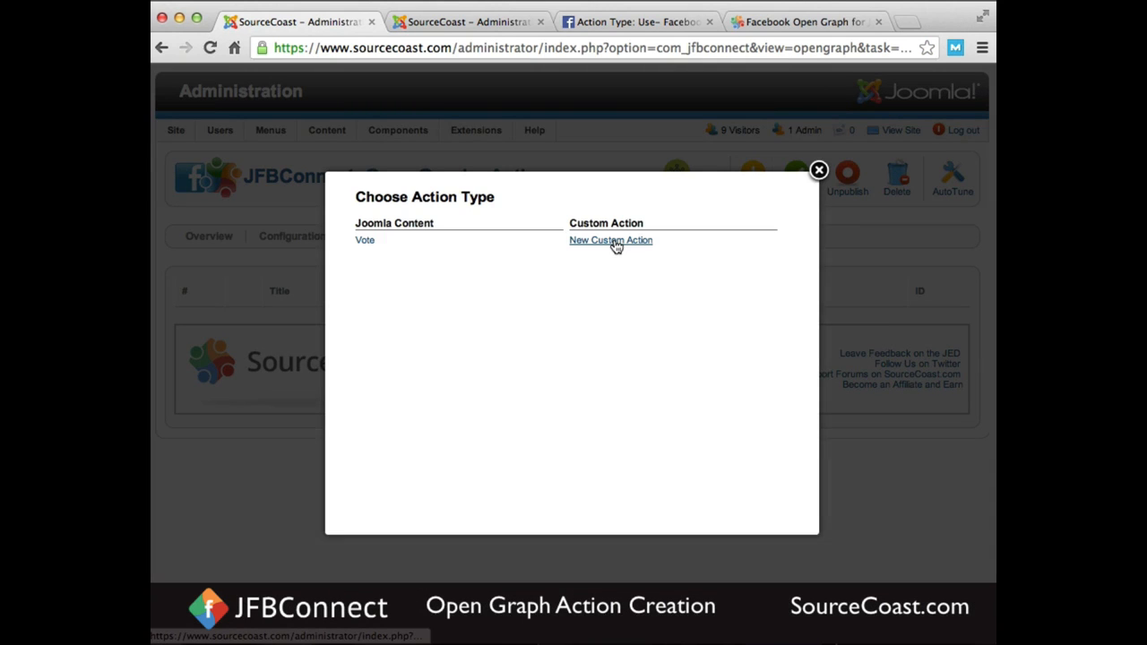
click(613, 241)
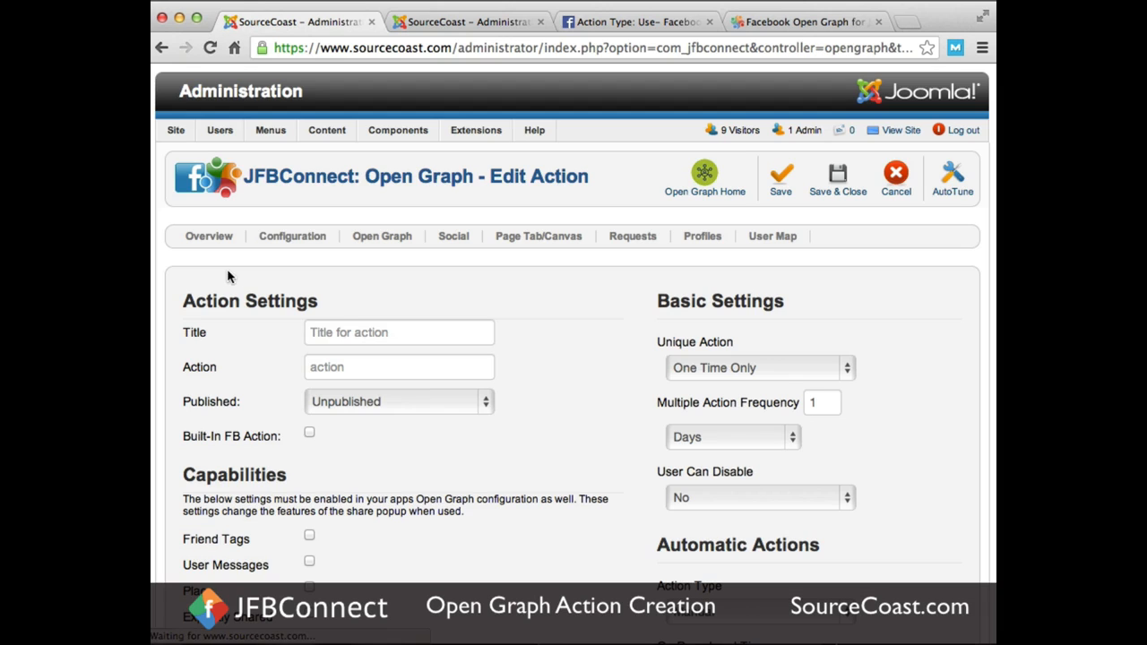
Title the action "I use this", set its action to "use", and set it to Published
click(358, 332)
text(I use this)
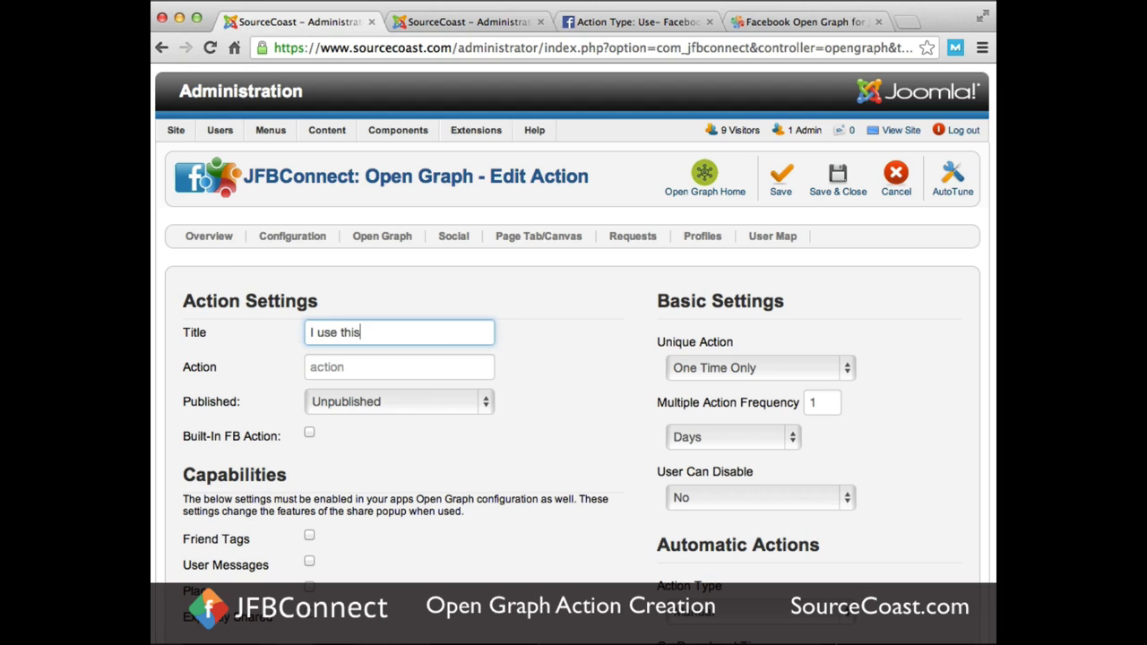
click(338, 367)
text(use)
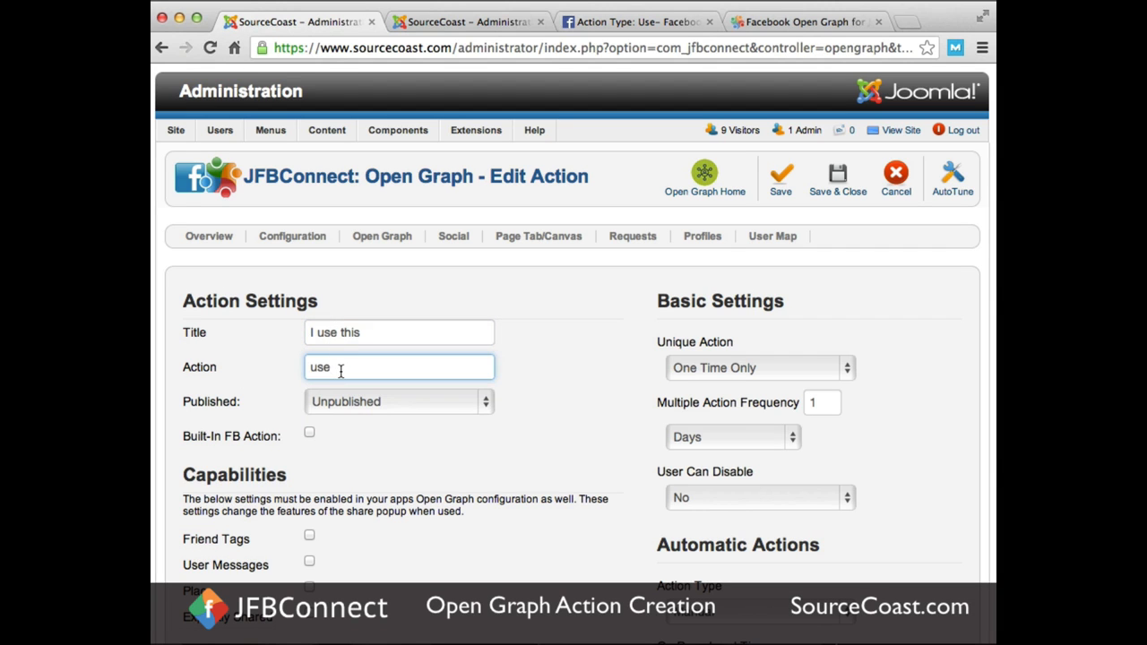
click(336, 404)
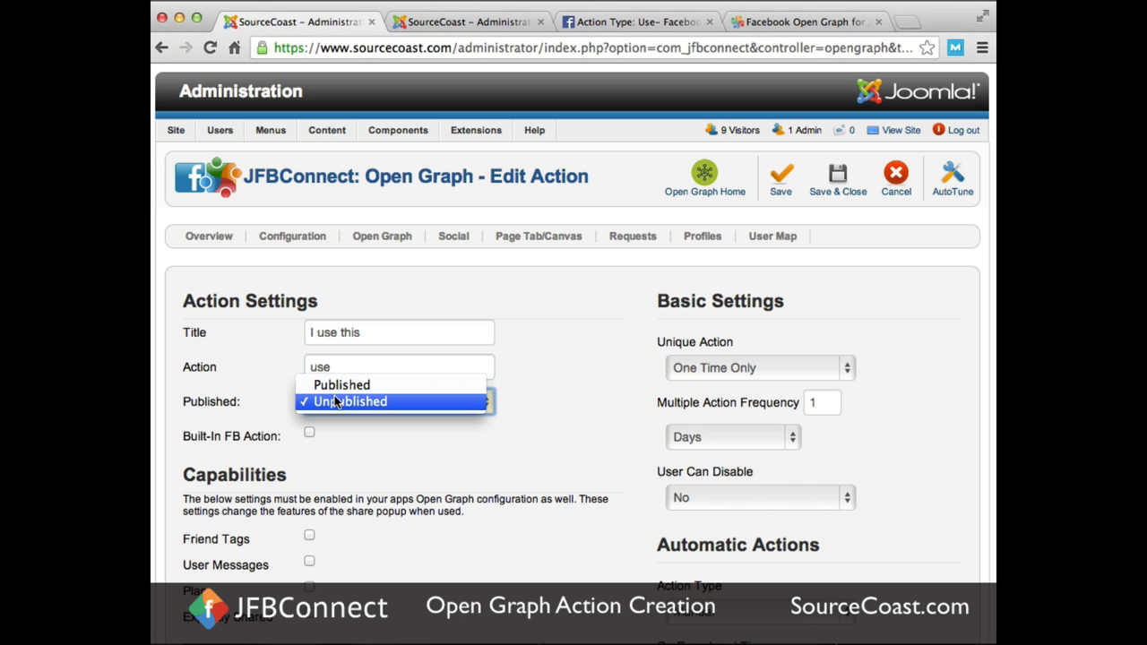
click(345, 384)
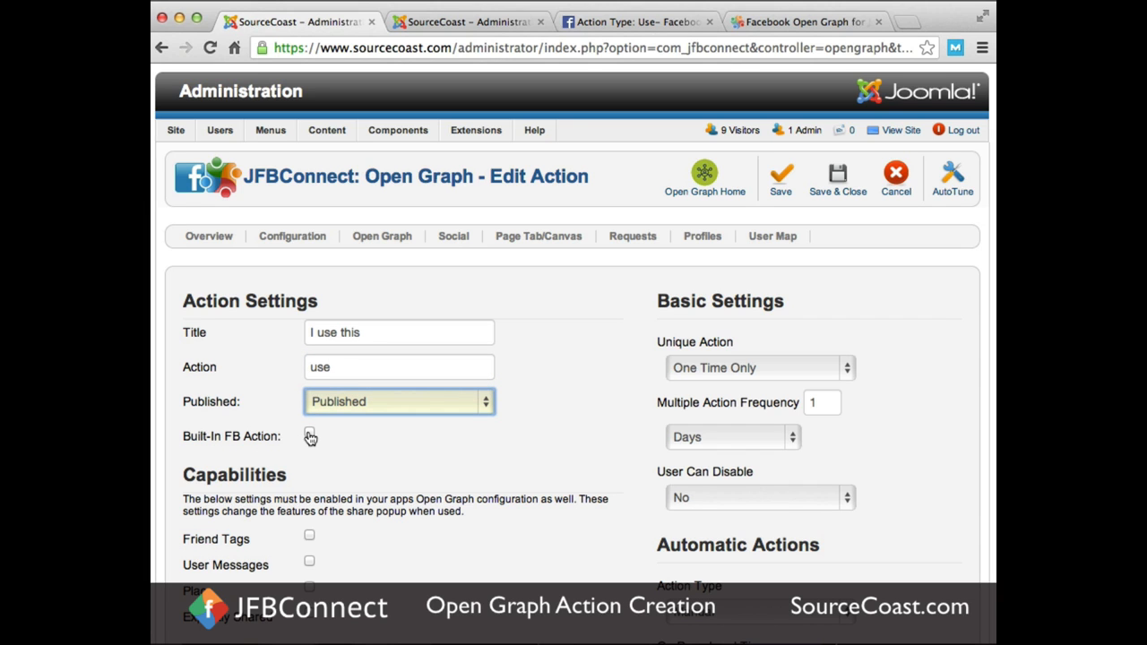
Enable the User Messages and Explicitly Shared capabilities and associate the action with the JFBConnect Features object
scroll(309, 437, down, 3)
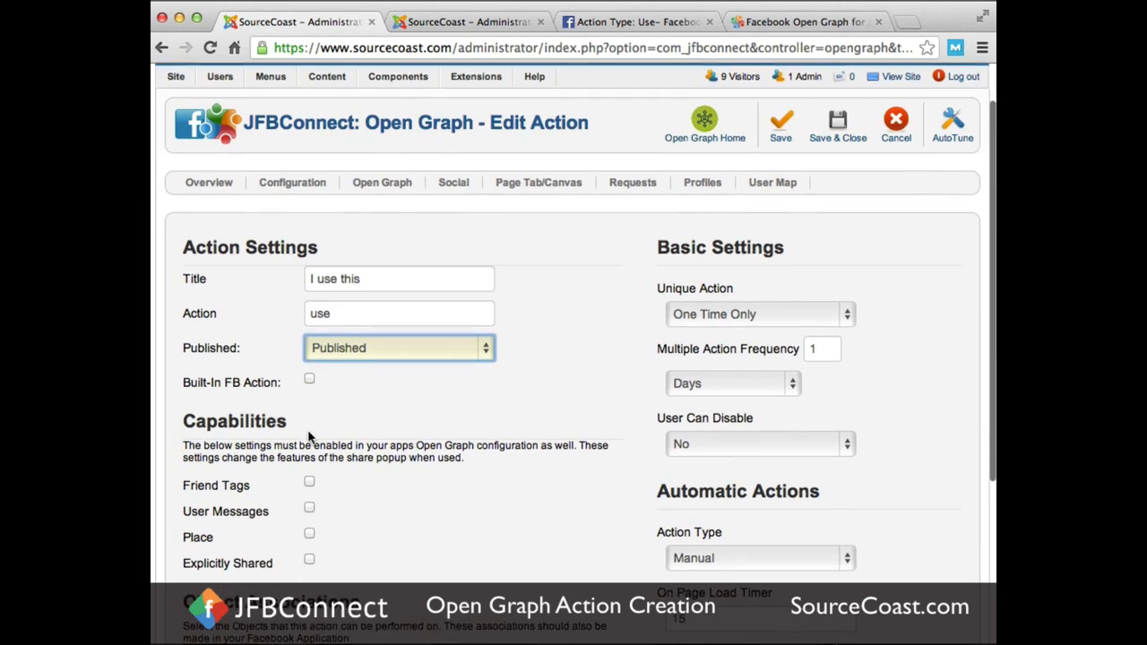
scroll(308, 434, down, 3)
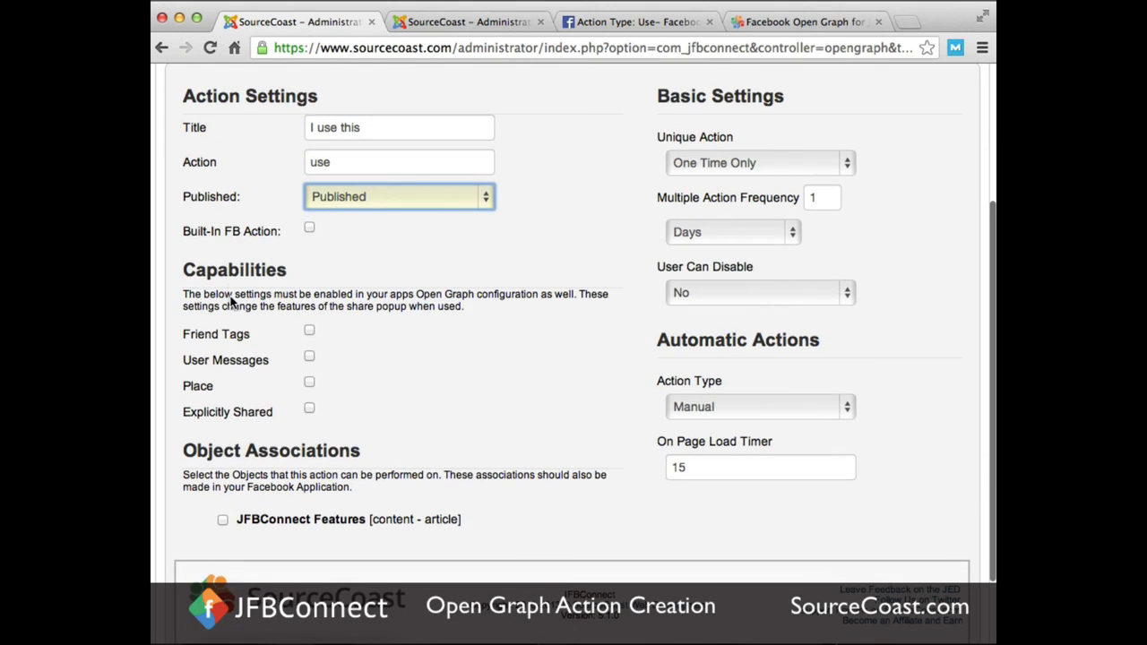
click(309, 358)
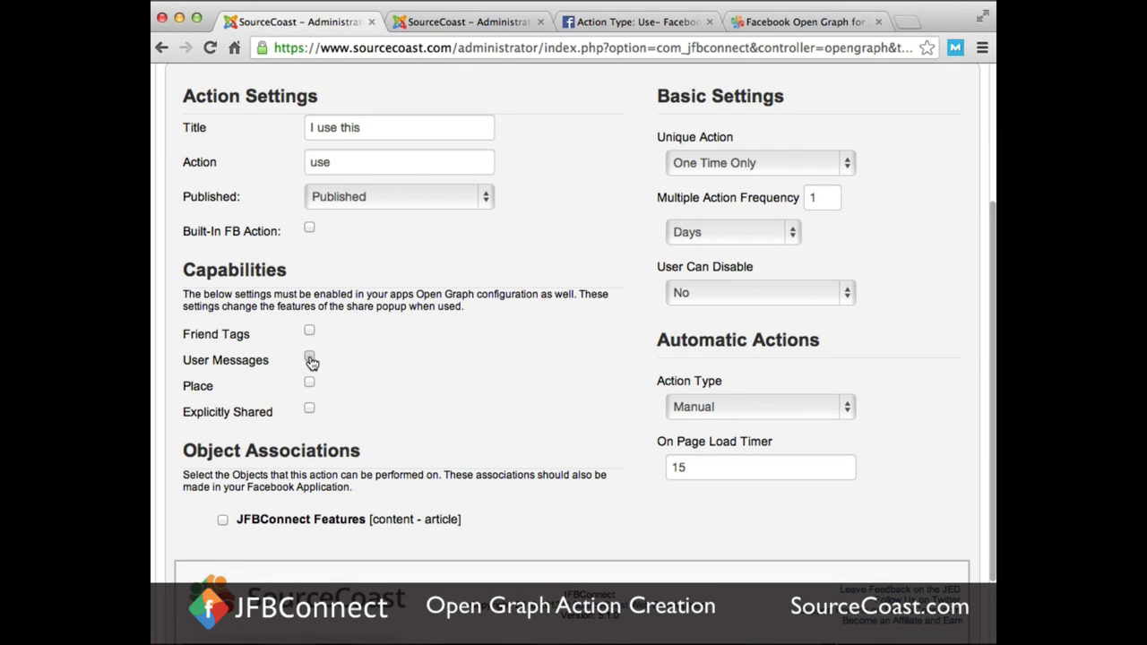
click(310, 409)
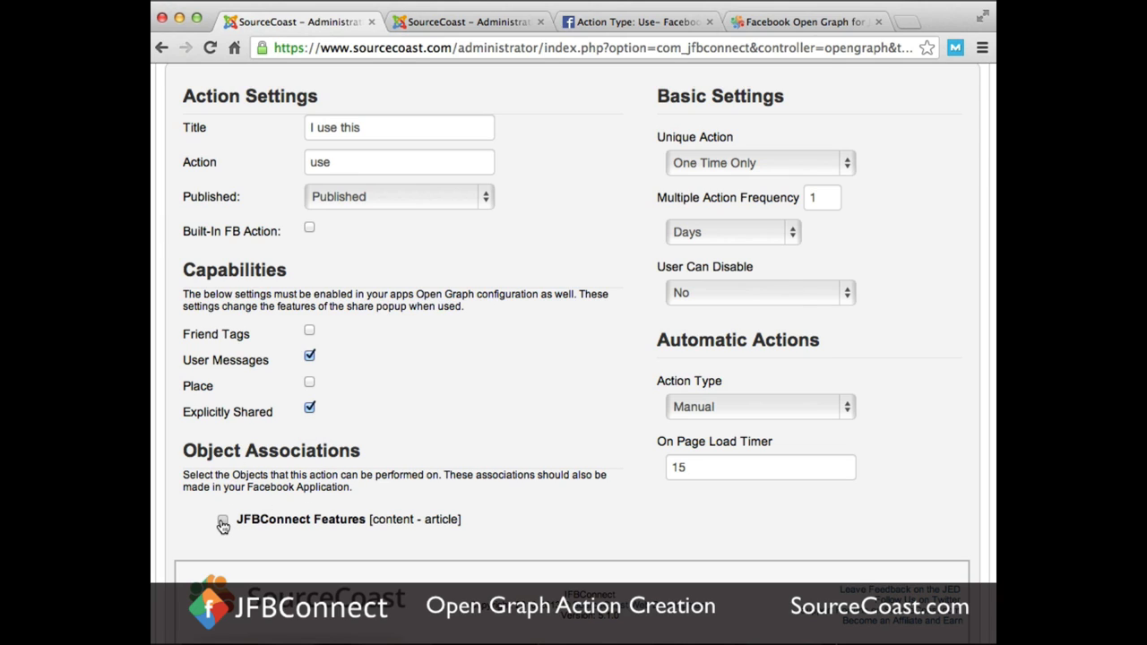
Allow the action multiple times, with a multiple action frequency of 1 hour
scroll(385, 502, up, 1)
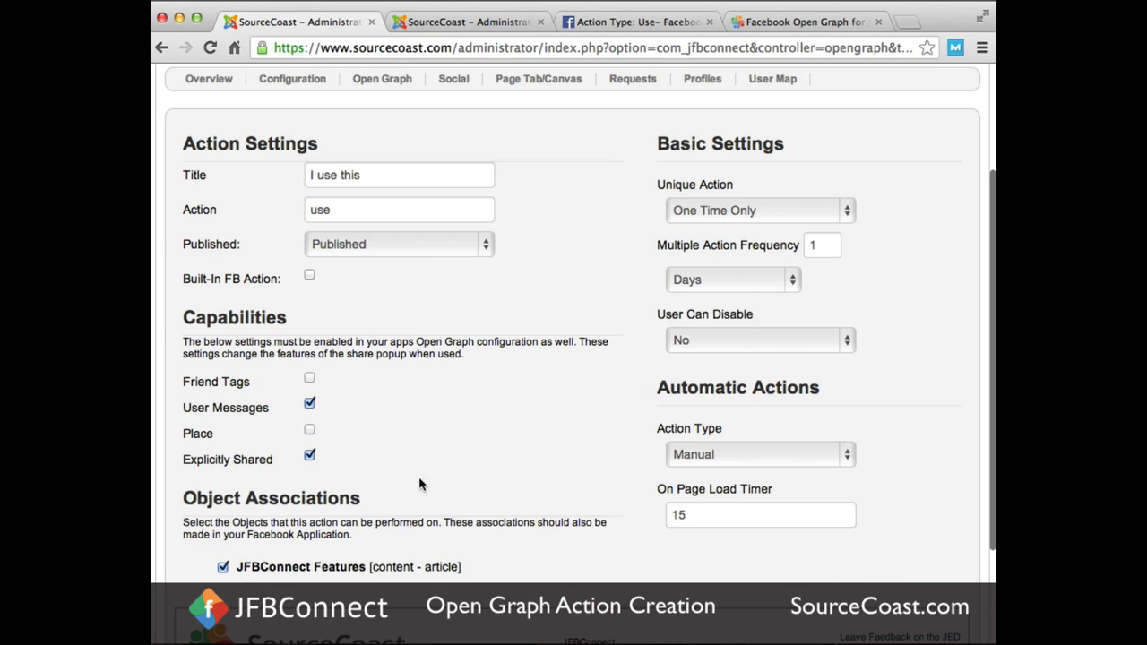
click(712, 211)
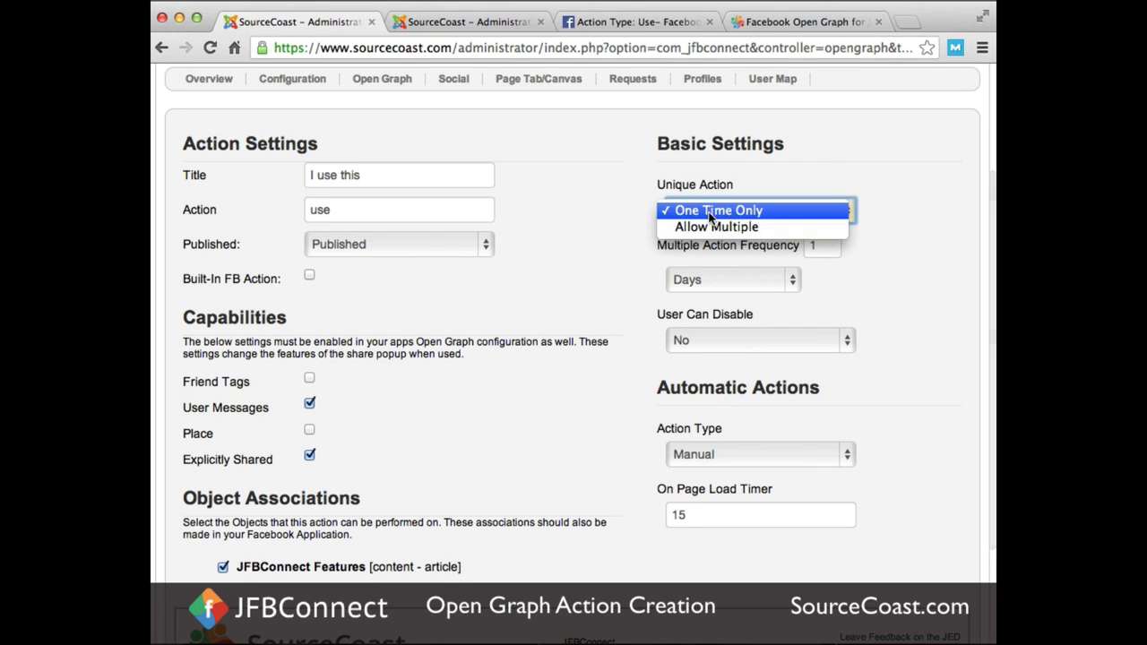
click(704, 228)
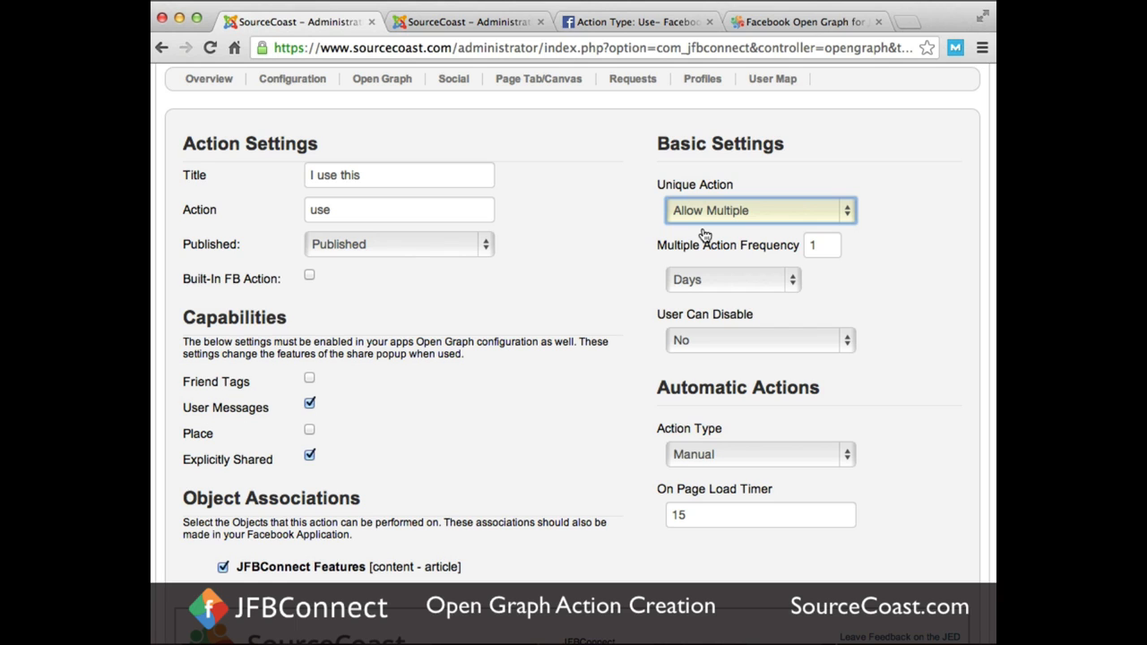
mouse_move(782, 251)
click(821, 245)
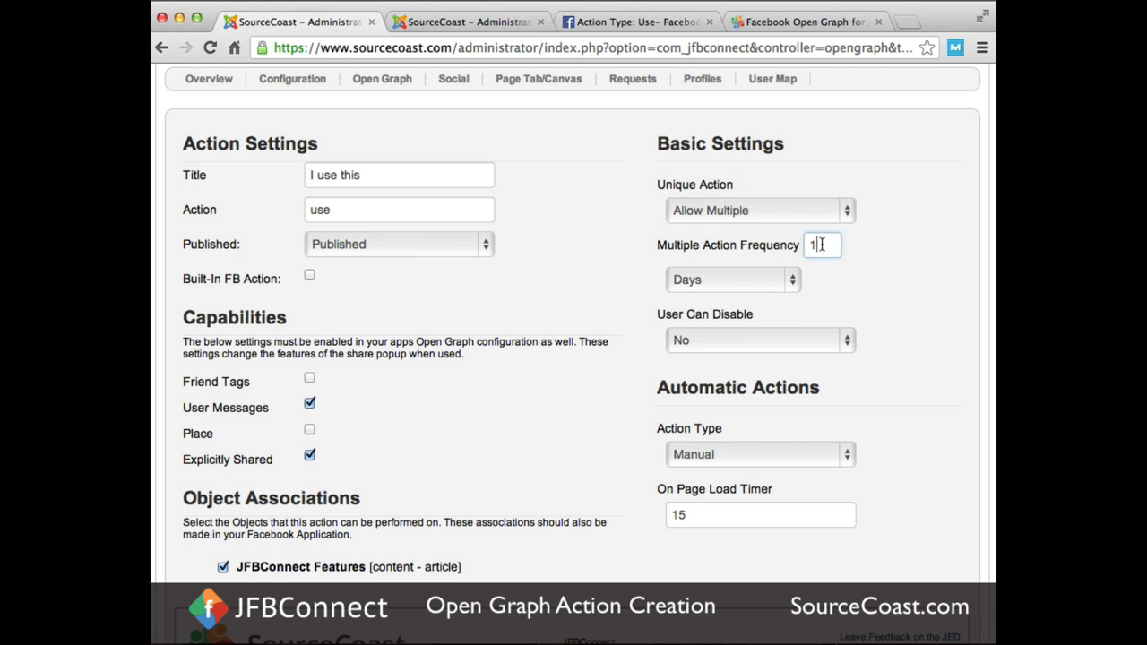
click(745, 280)
click(735, 263)
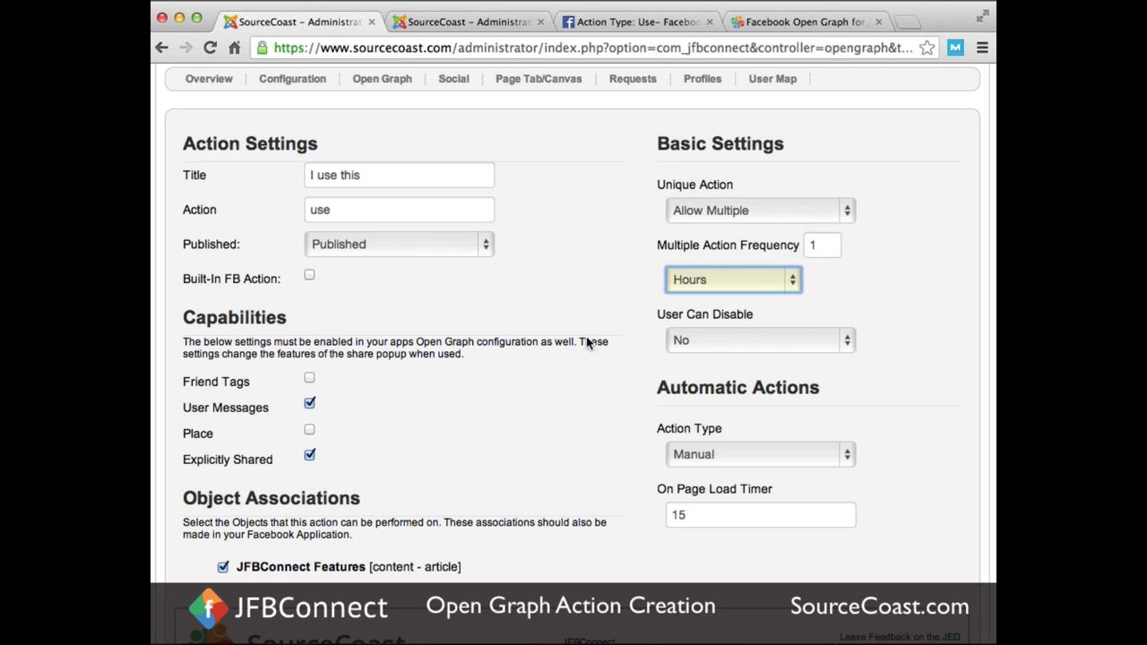
Review the remaining action settings, keeping the automatic action type on Manual, and save and close the action
scroll(586, 339, down, 4)
scroll(583, 339, up, 2)
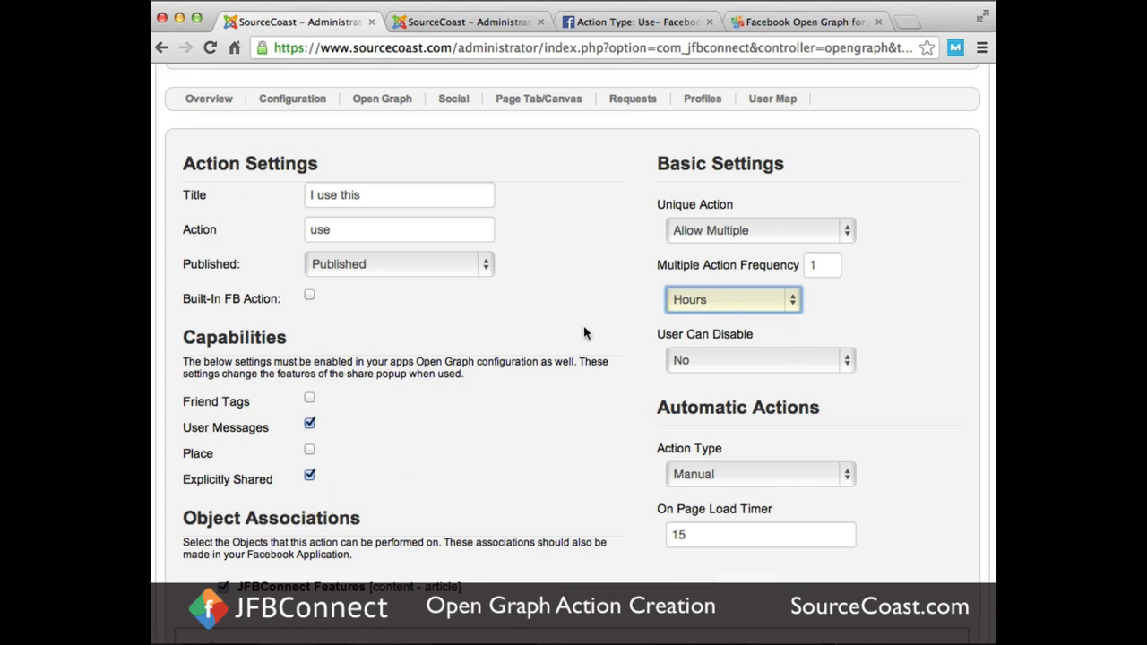
scroll(583, 334, up, 1)
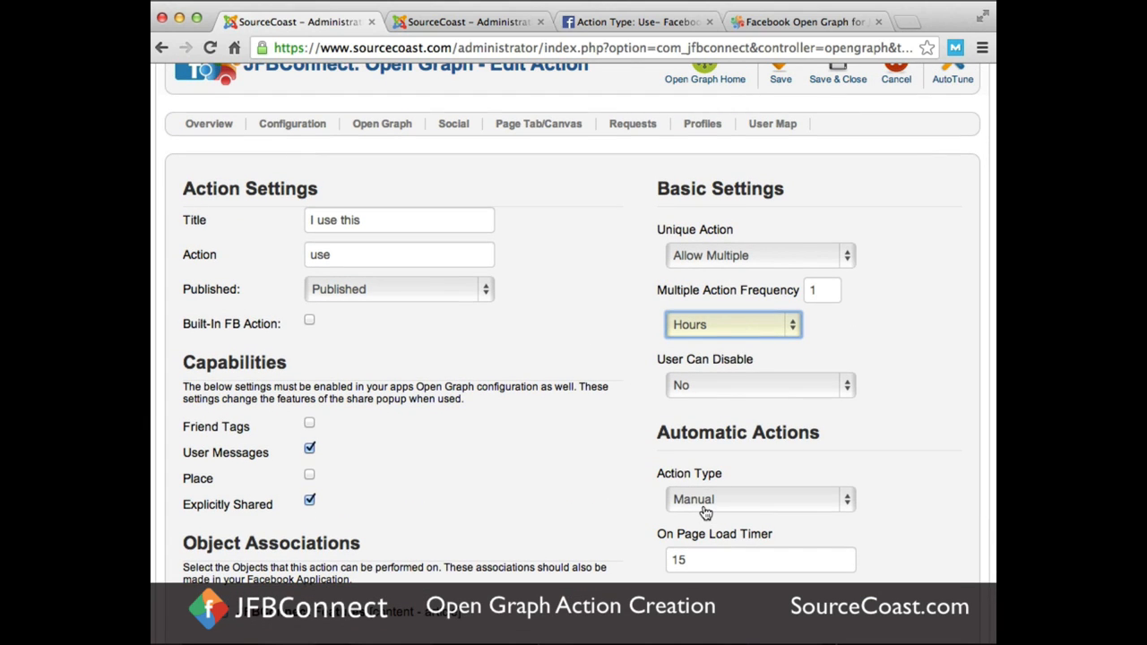
scroll(705, 512, up, 2)
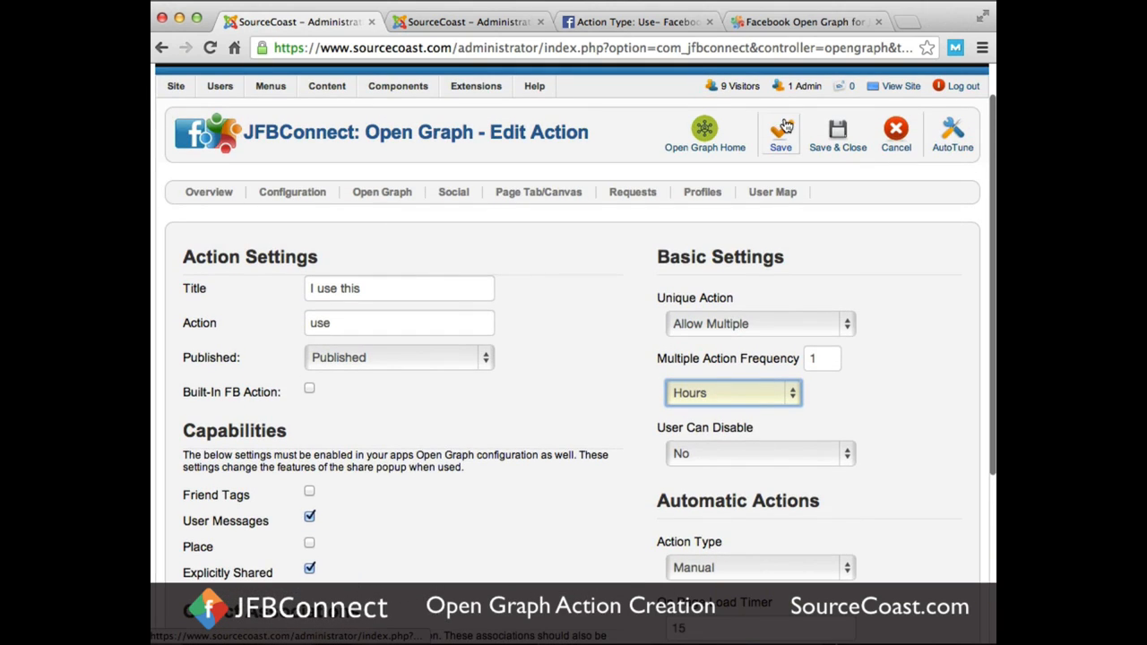
click(838, 132)
scroll(837, 131, up, 2)
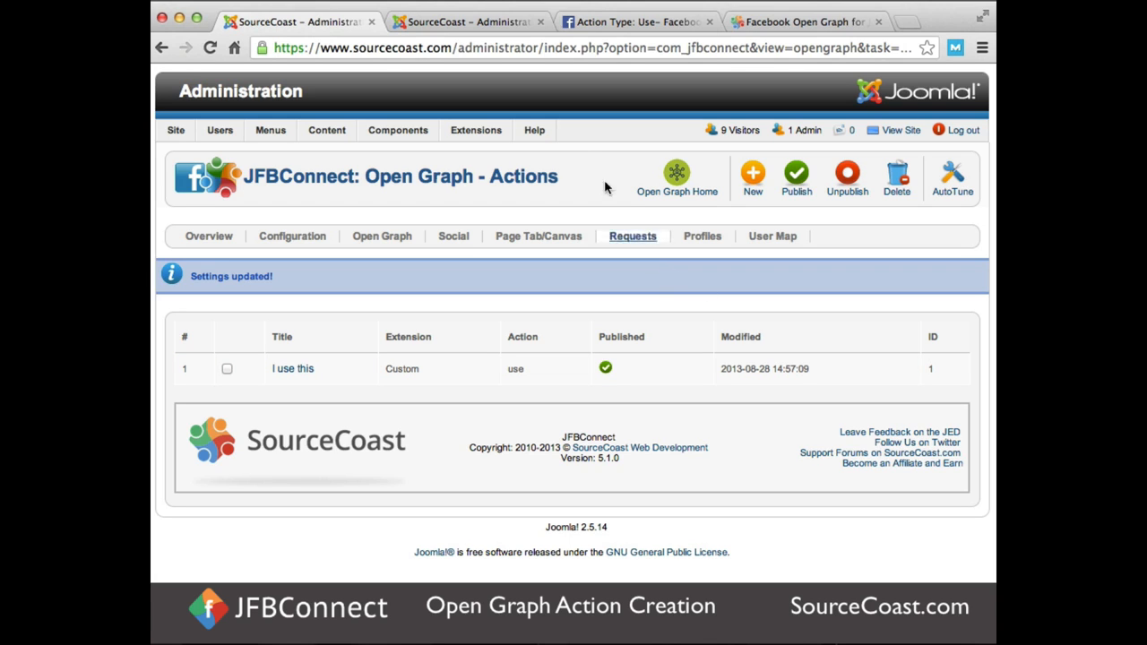
Switch to the Joomla Article Manager and open the Open Graph article in the Features category for editing
click(465, 20)
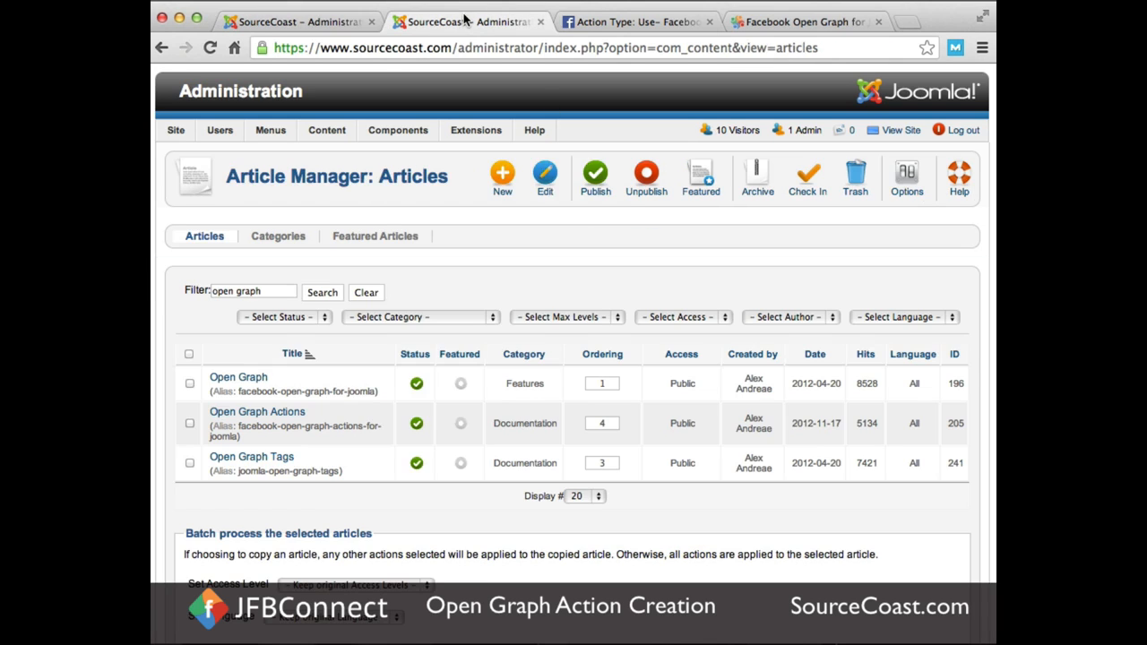
click(235, 378)
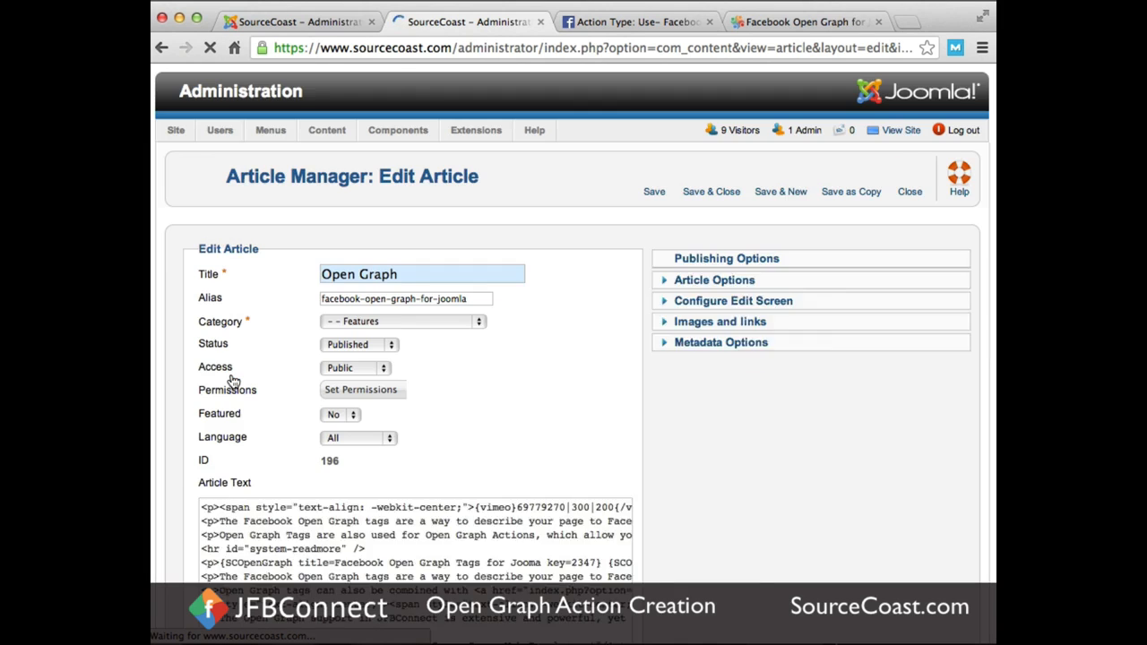
scroll(233, 381, down, 5)
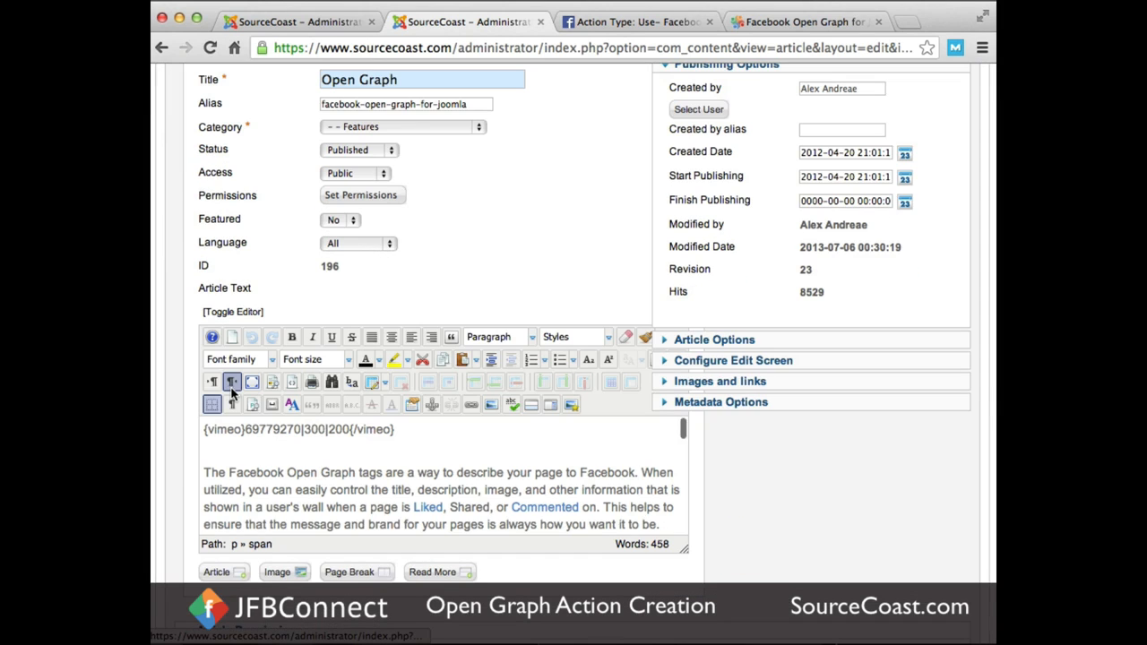
Insert the line "{JFBCAction id=1 text=I use this great feature}" above the full text's "The Facebook Open Graph tags" paragraph, and save and close the article
scroll(206, 431, down, 2)
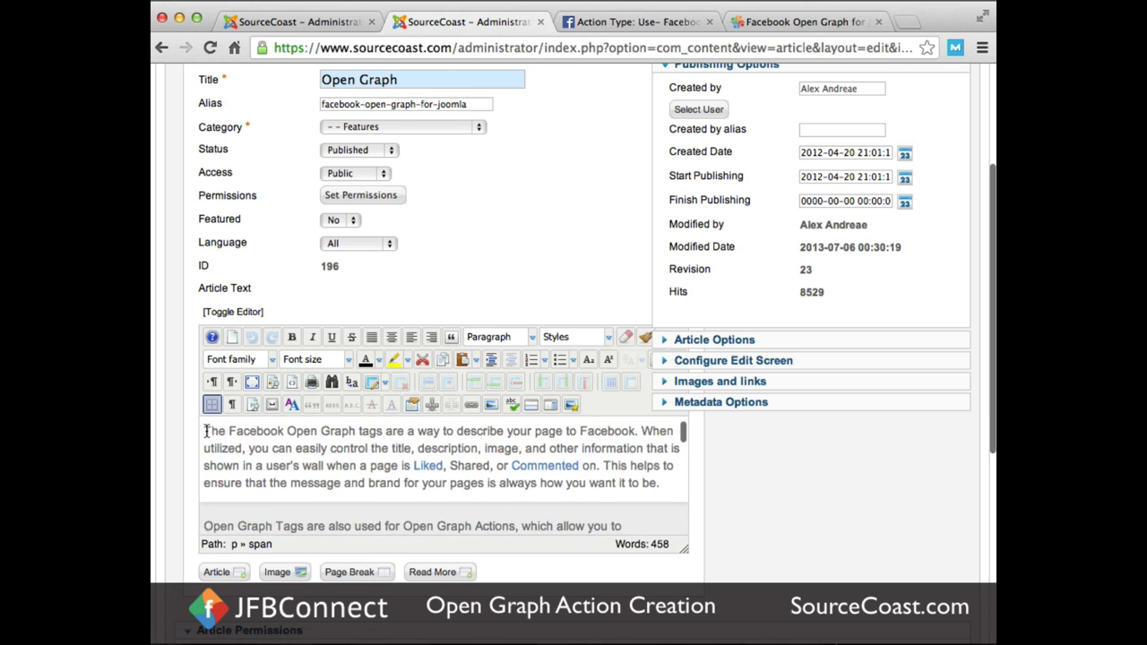
scroll(206, 431, down, 5)
scroll(206, 439, up, 6)
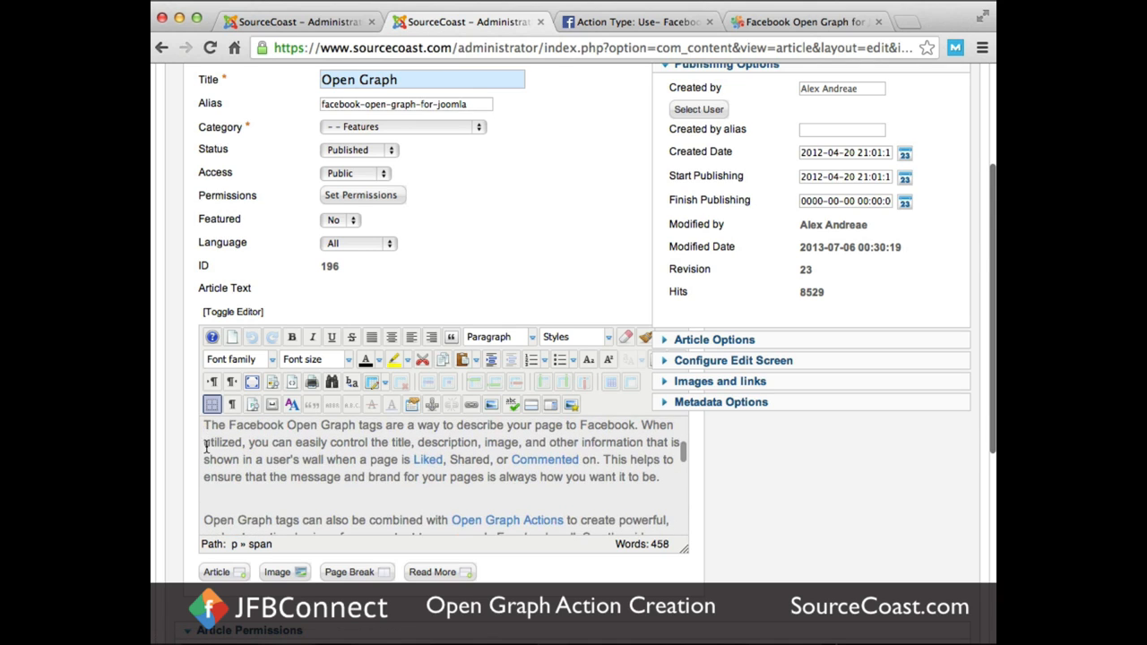
scroll(206, 446, up, 2)
click(205, 458)
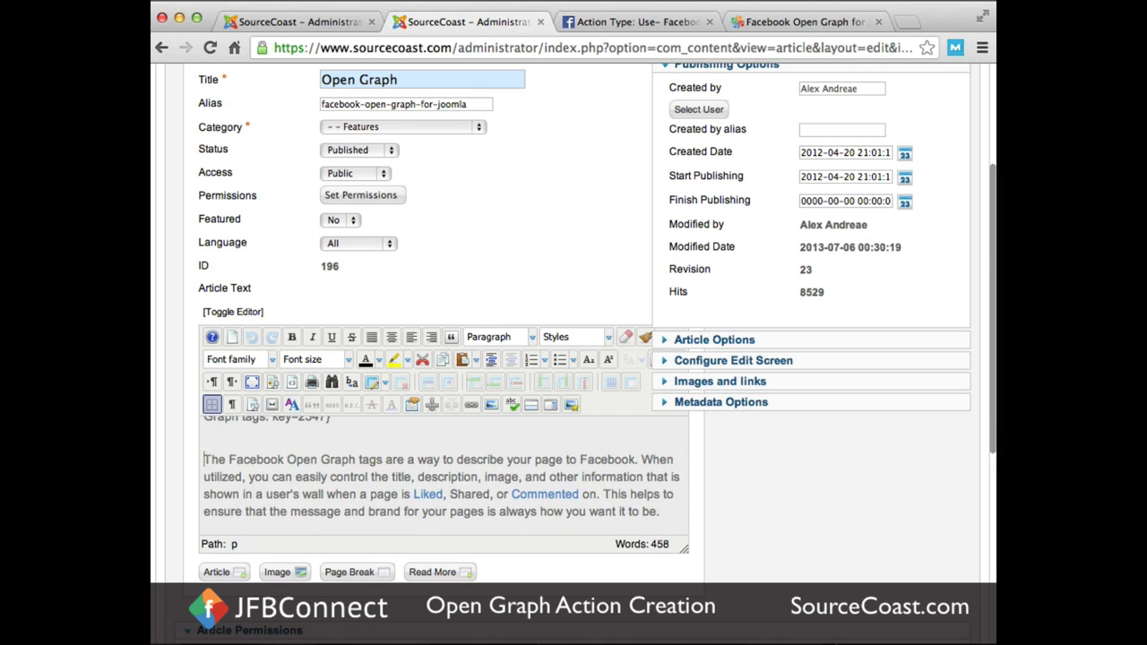
key(Return)
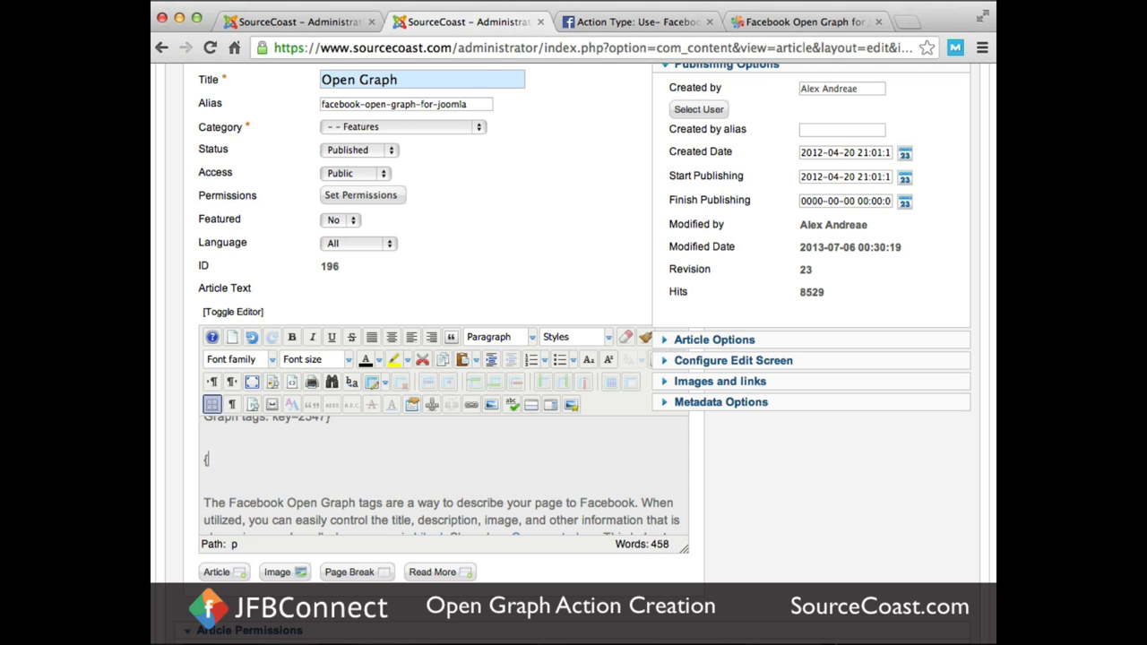
text({)
text(JFBCAction id=1 text=I use this great feature})
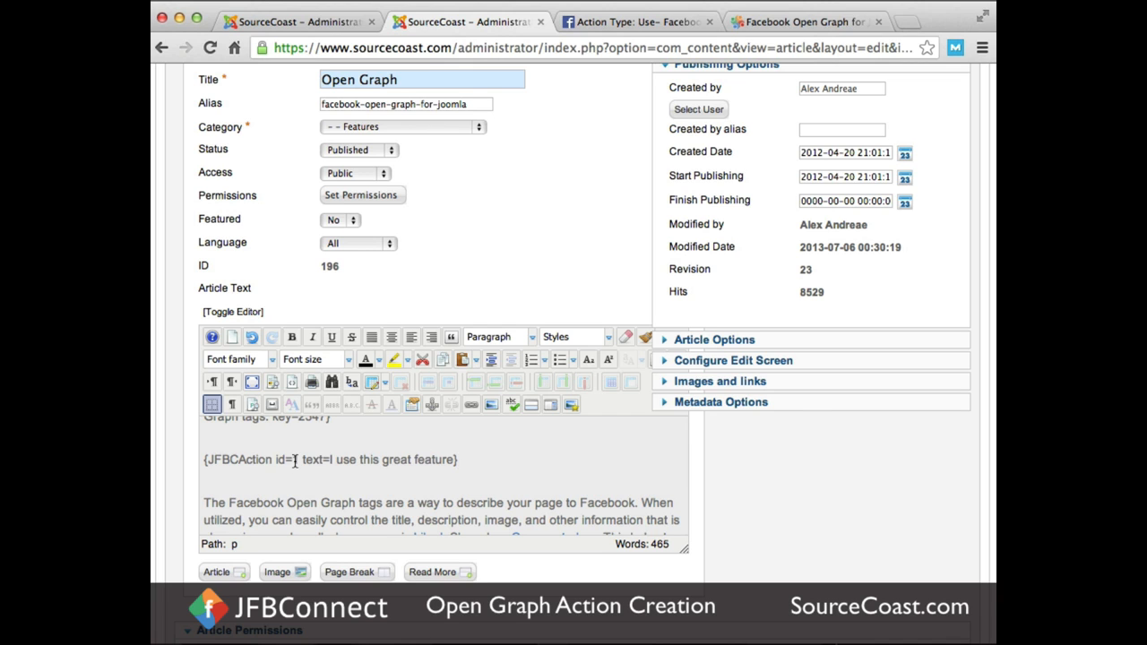
scroll(863, 391, up, 3)
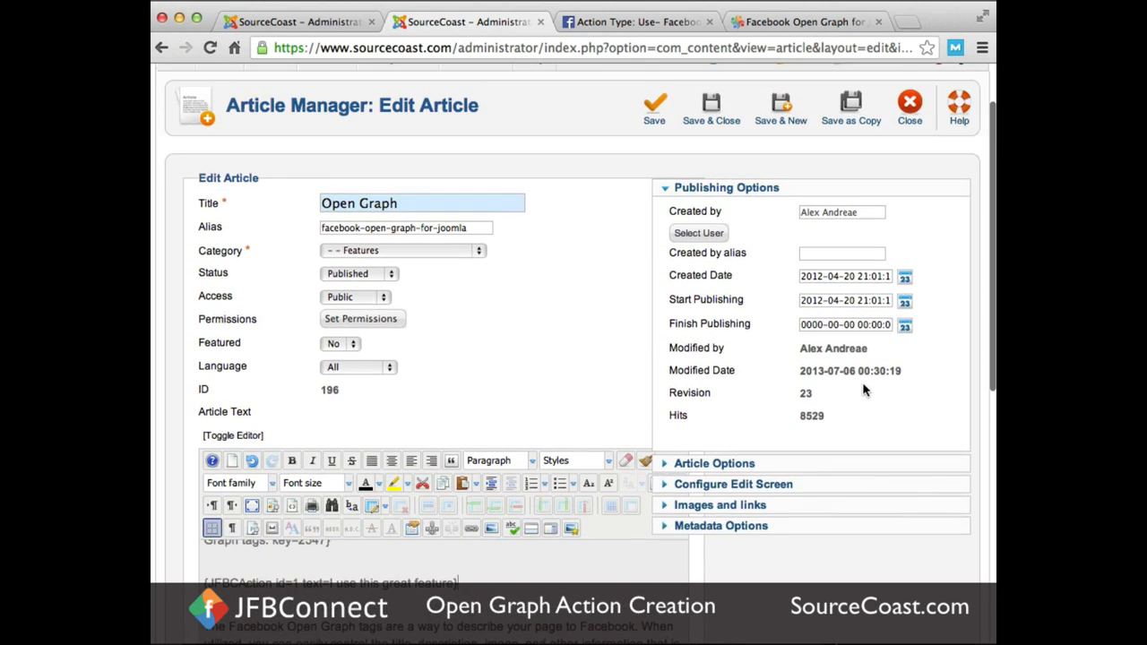
click(709, 119)
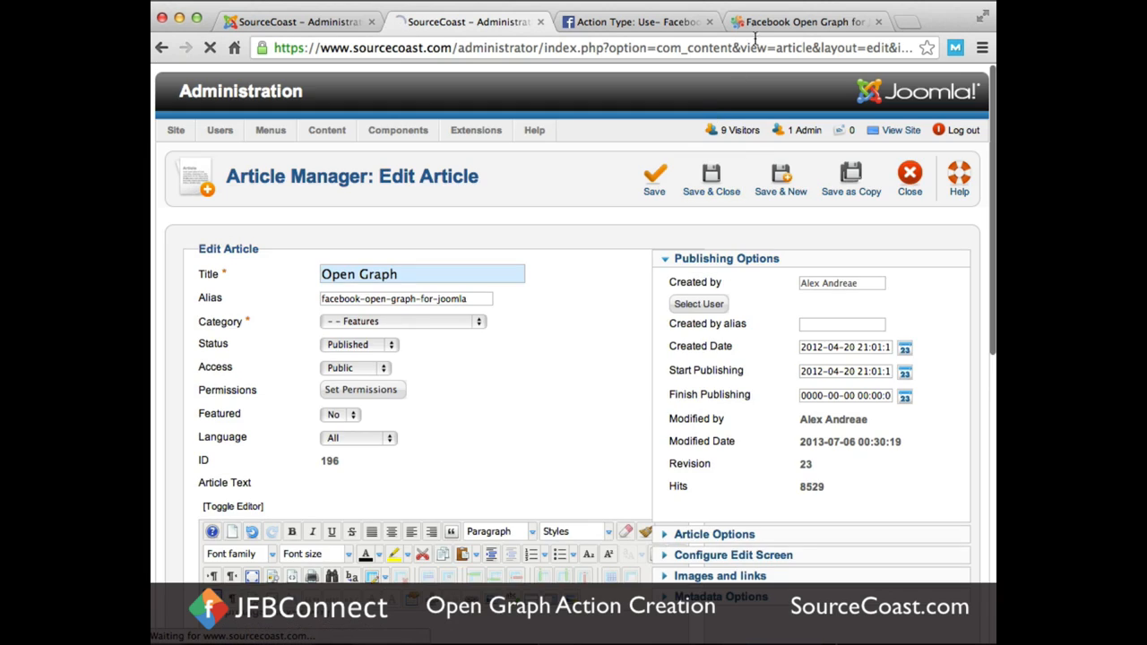
Switch to the public Open Graph feature page, reload it, and log in to the site with Facebook
click(802, 21)
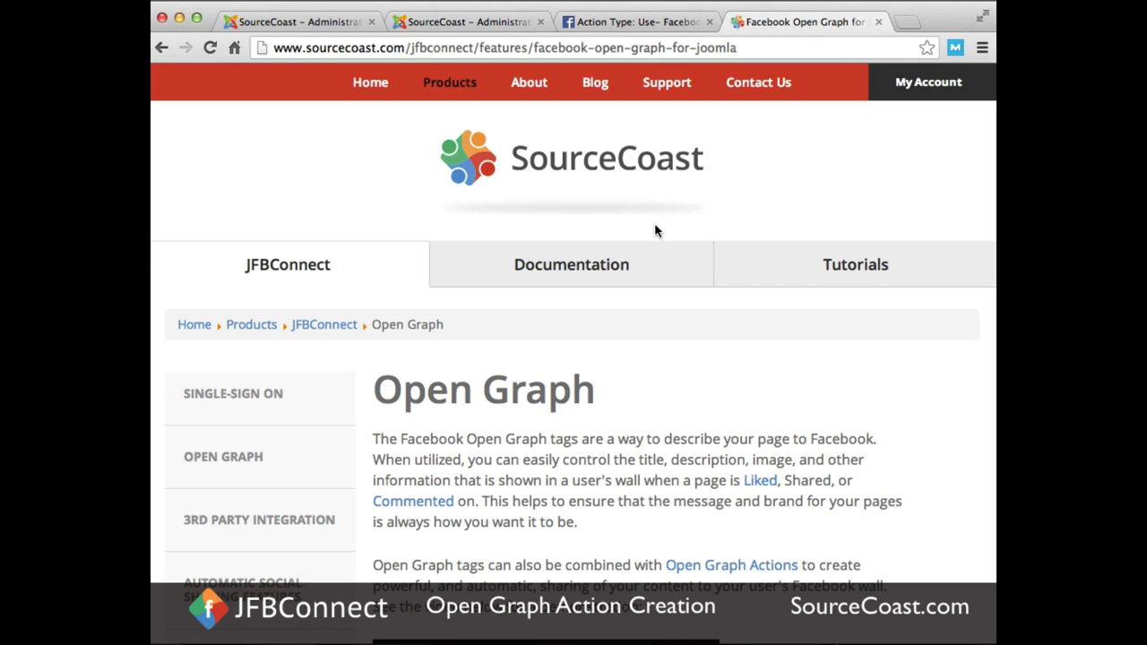
key(super+r)
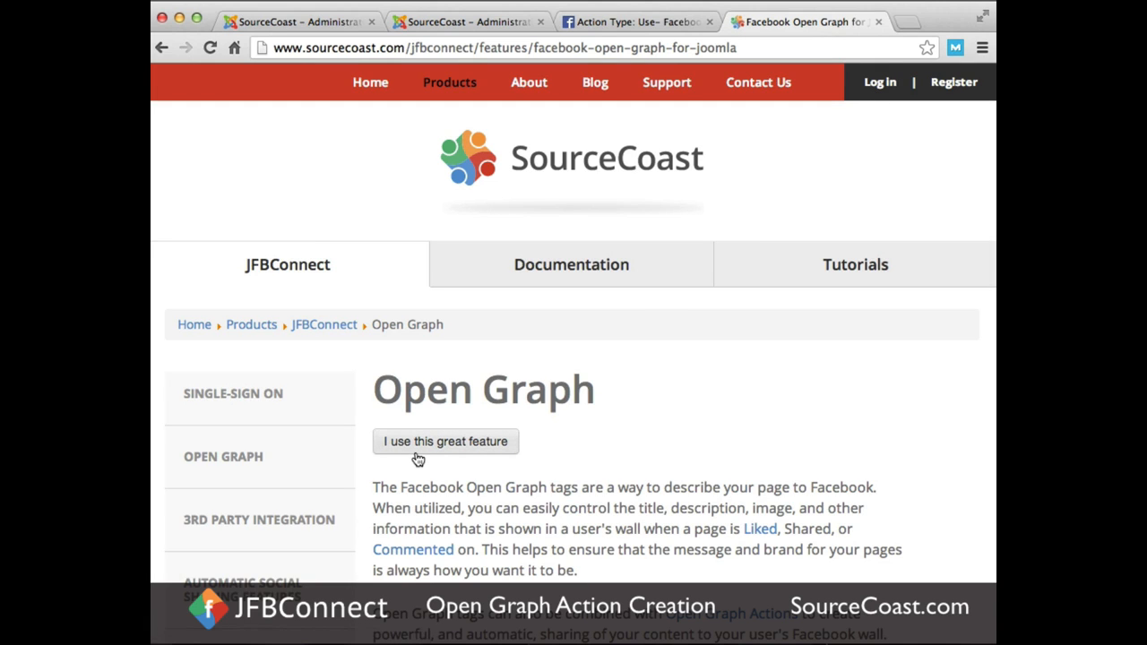
click(874, 84)
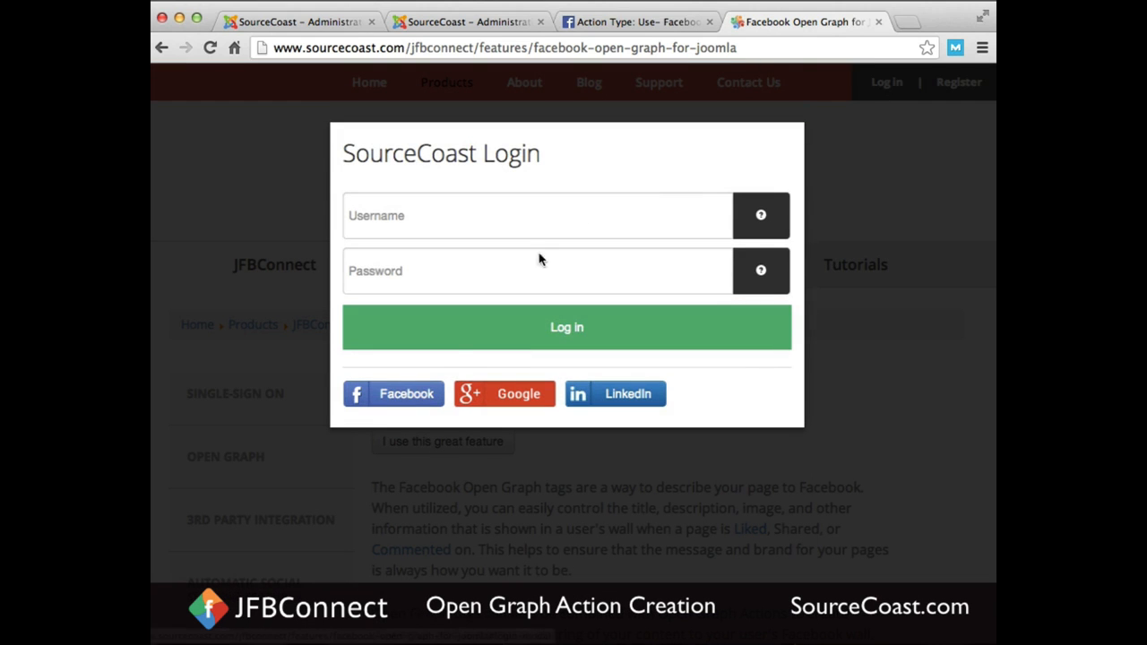
click(436, 391)
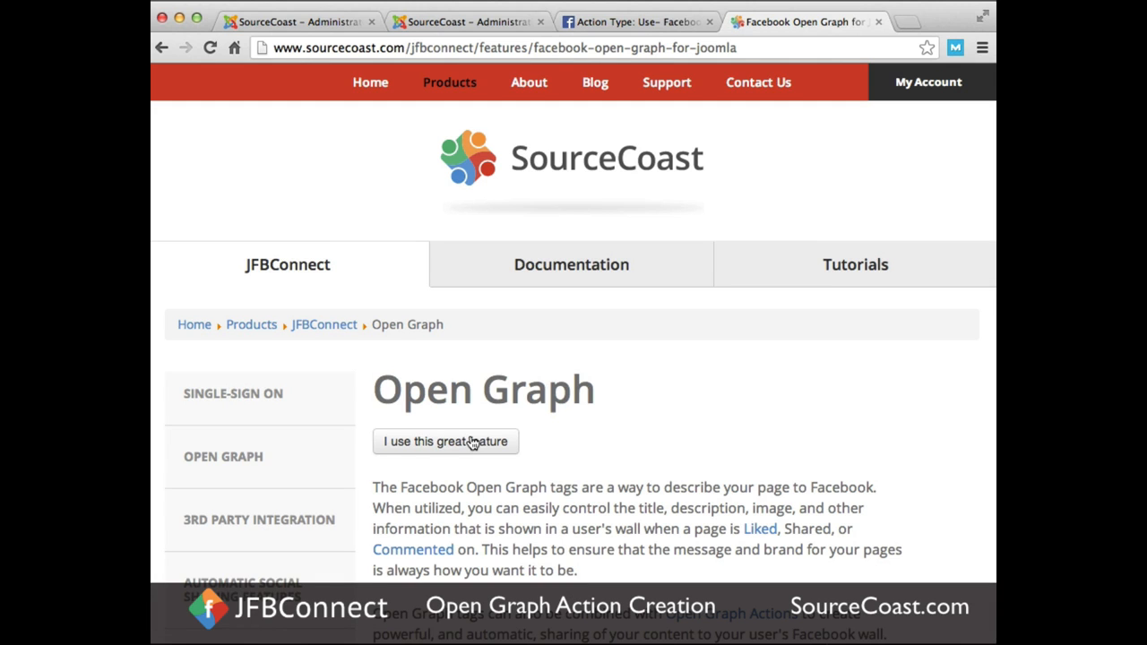
Use the "I use this great feature" action to post "I use this on my site and it's great. I'm very happy with JFBConnect!" to the timeline
click(472, 443)
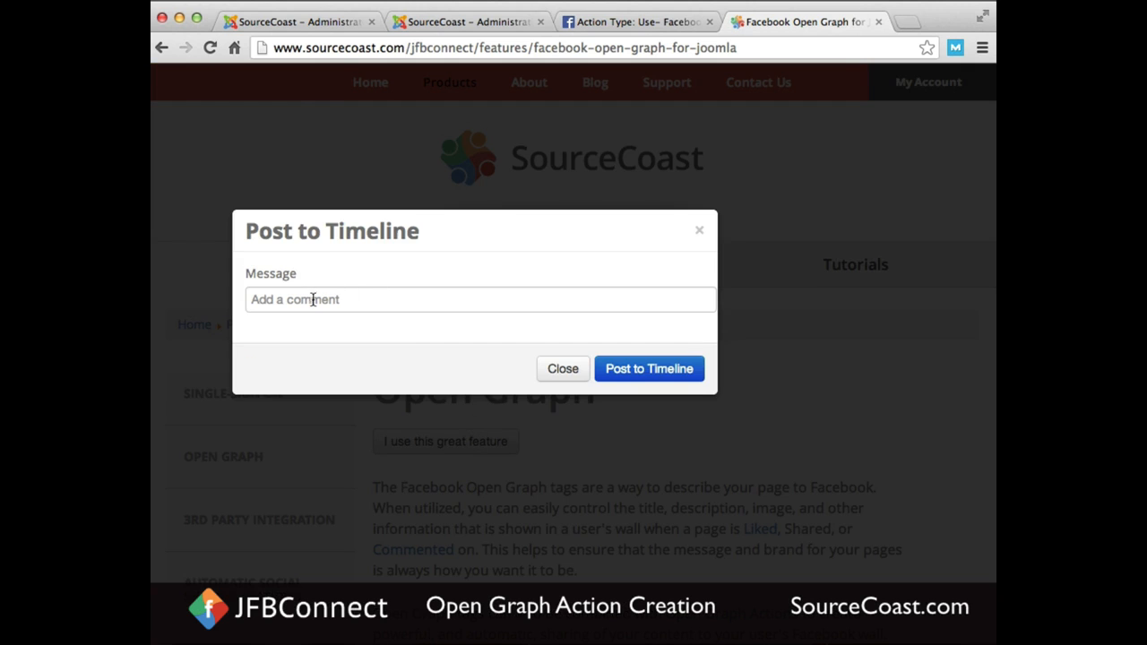
click(350, 301)
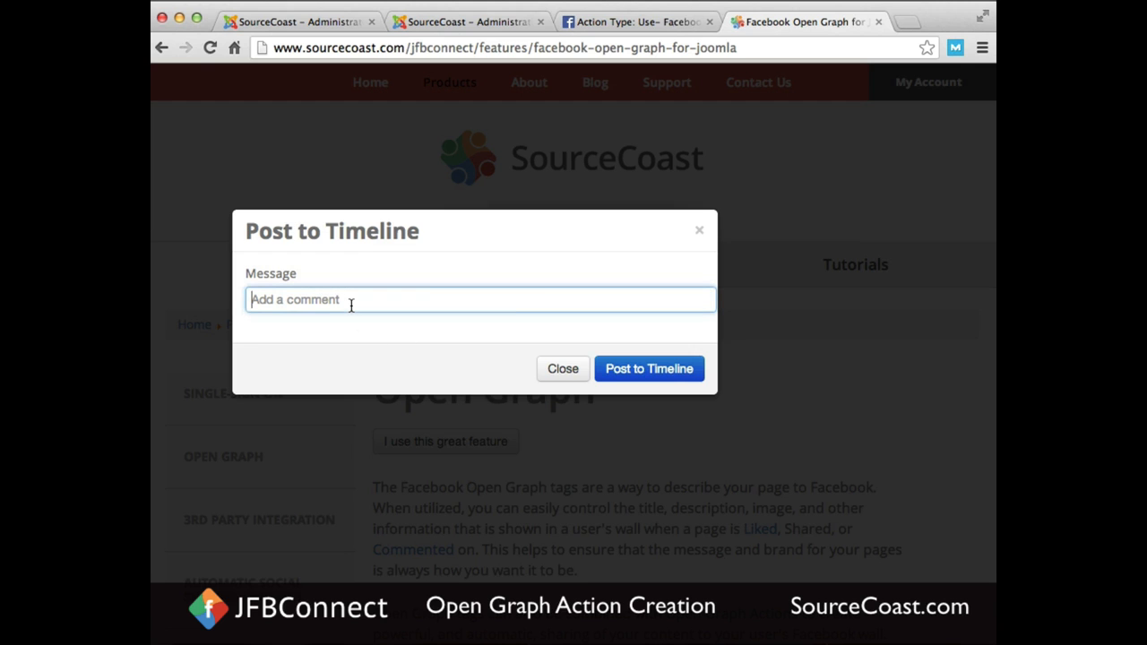
text(I use this on my site and it's great. I'm very happy with JFBConnect!)
click(628, 372)
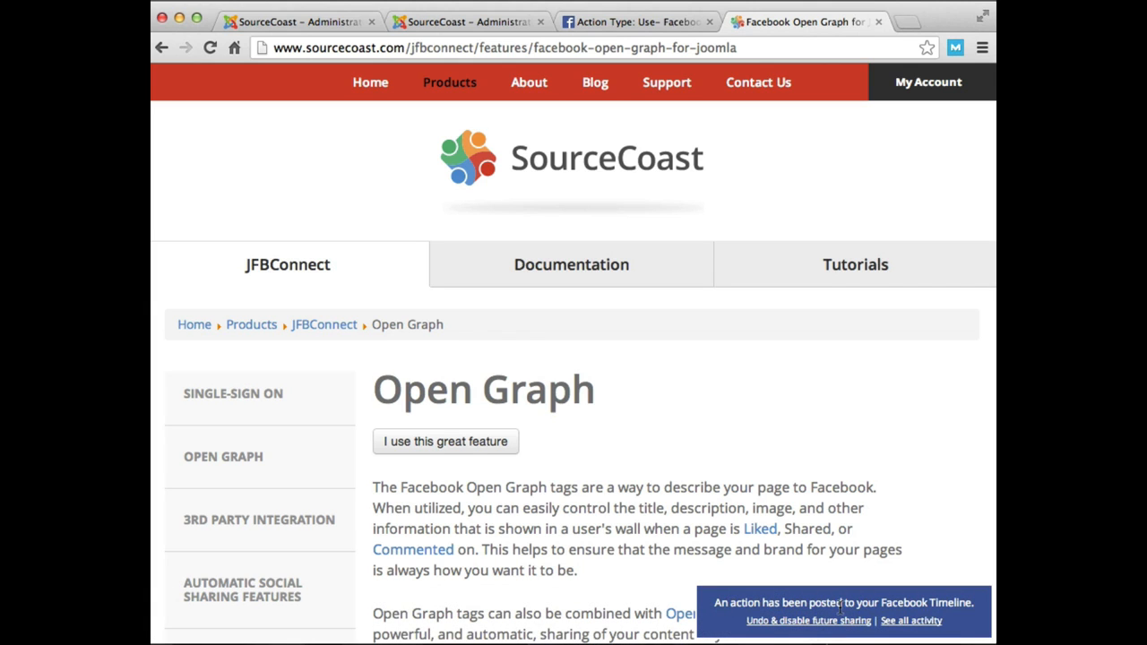
Open the list of all site activity posted to the Facebook Timeline and review the posted action's entry
click(911, 619)
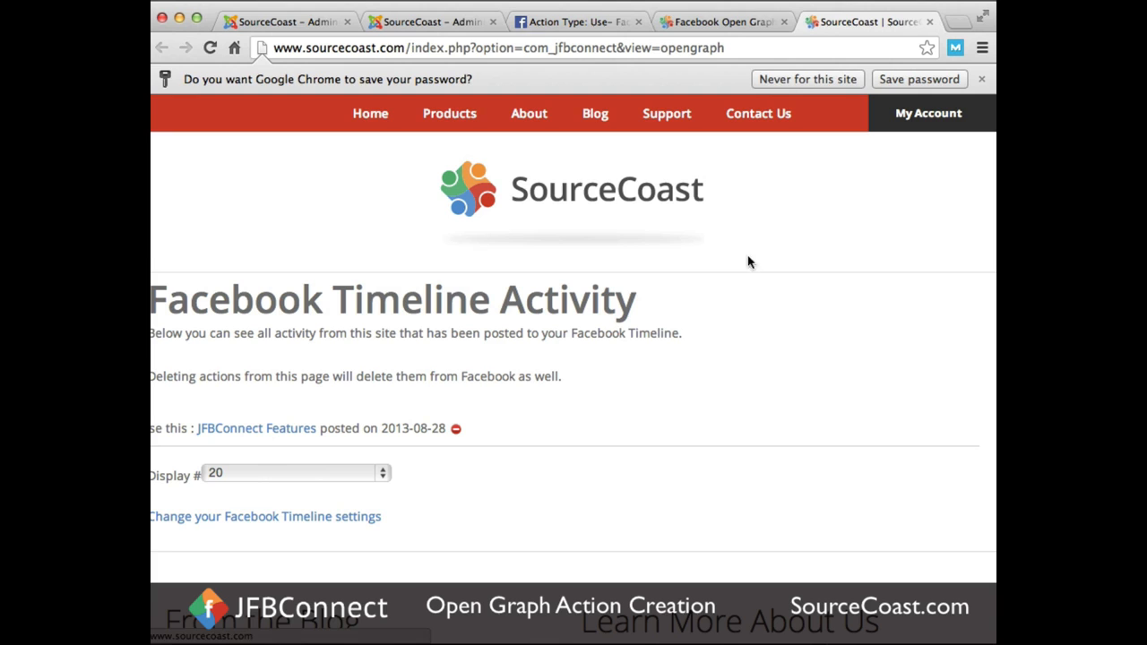
drag(992, 331, 995, 332)
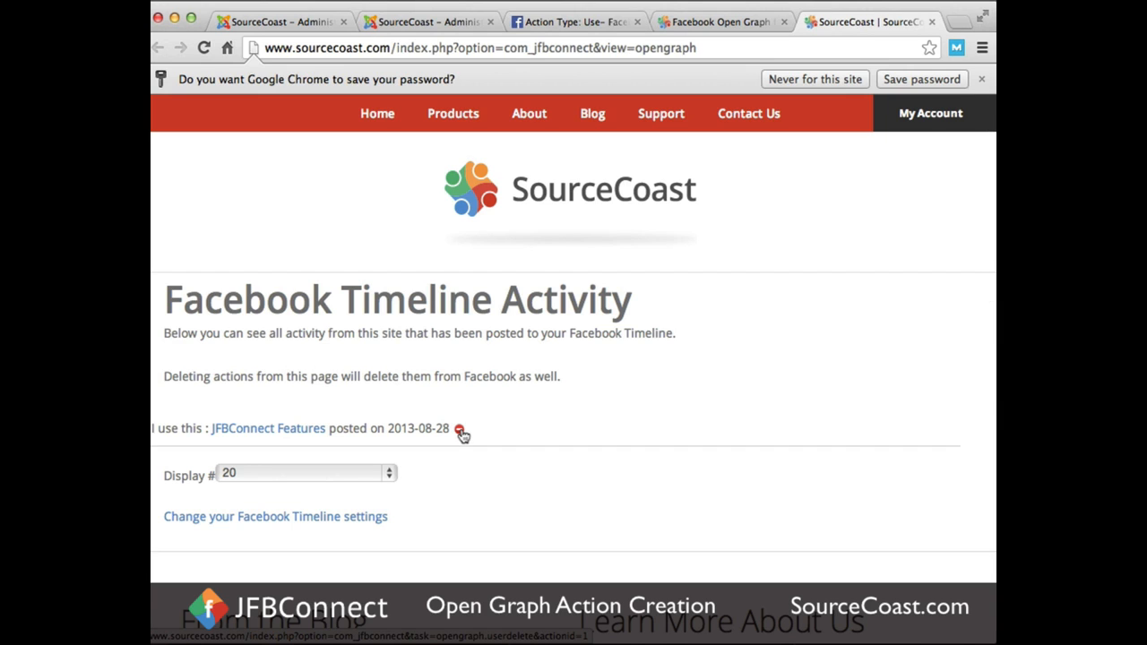
Open facebook.com in a new tab and go to the account's own profile timeline to find the newly posted action
key(ctrl+t)
text(facebook.com)
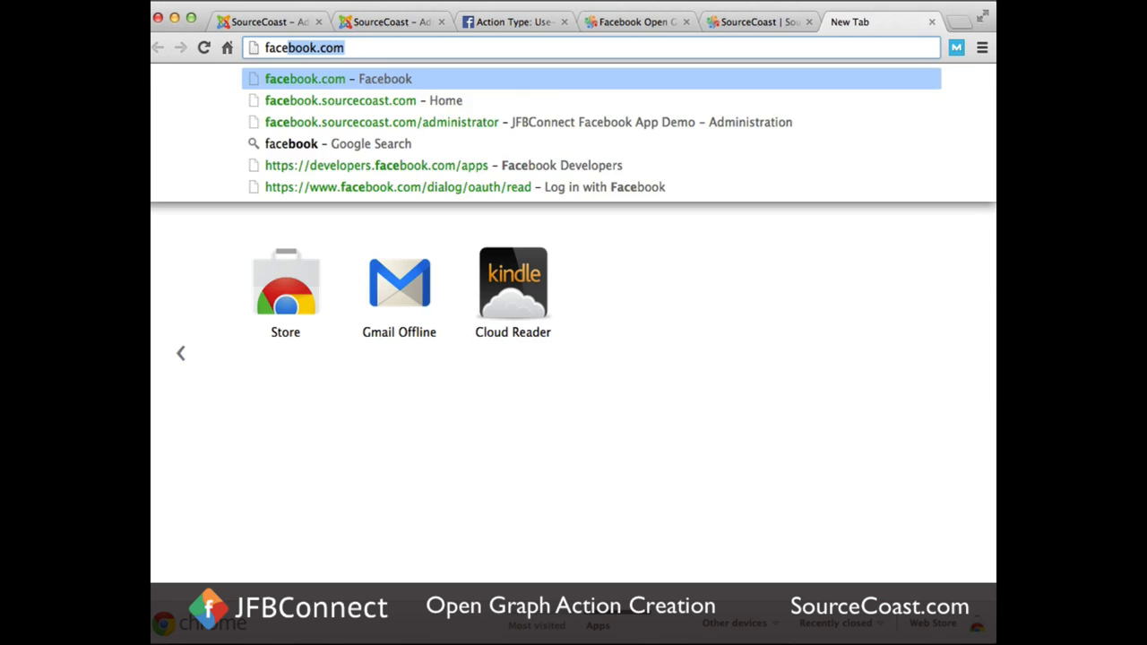
key(Return)
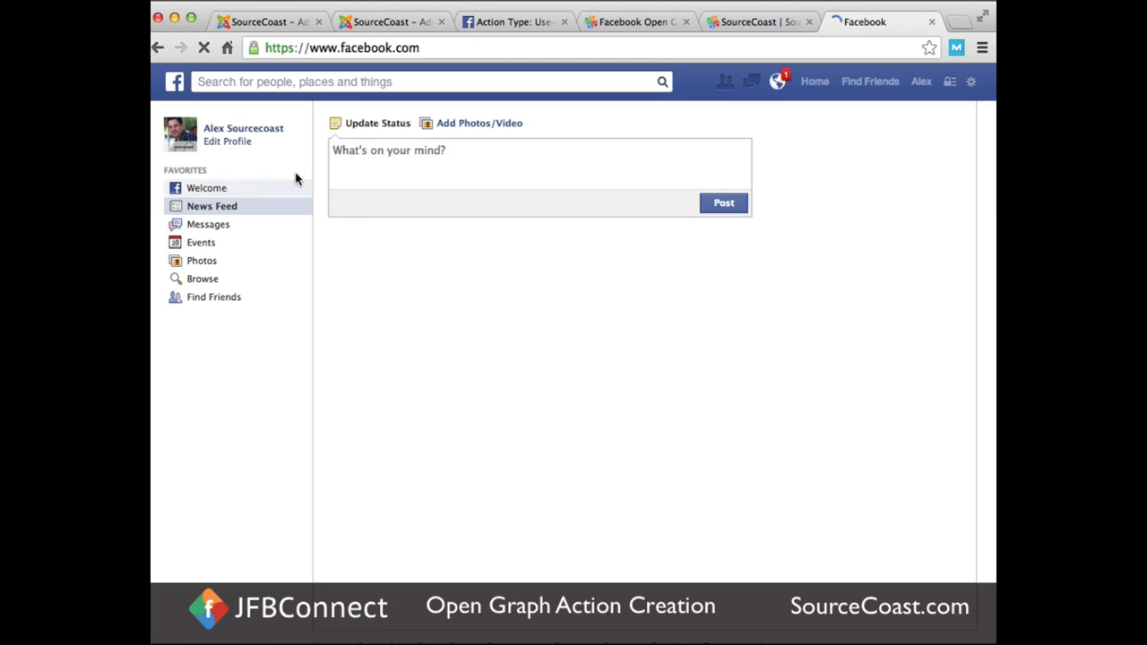
click(240, 136)
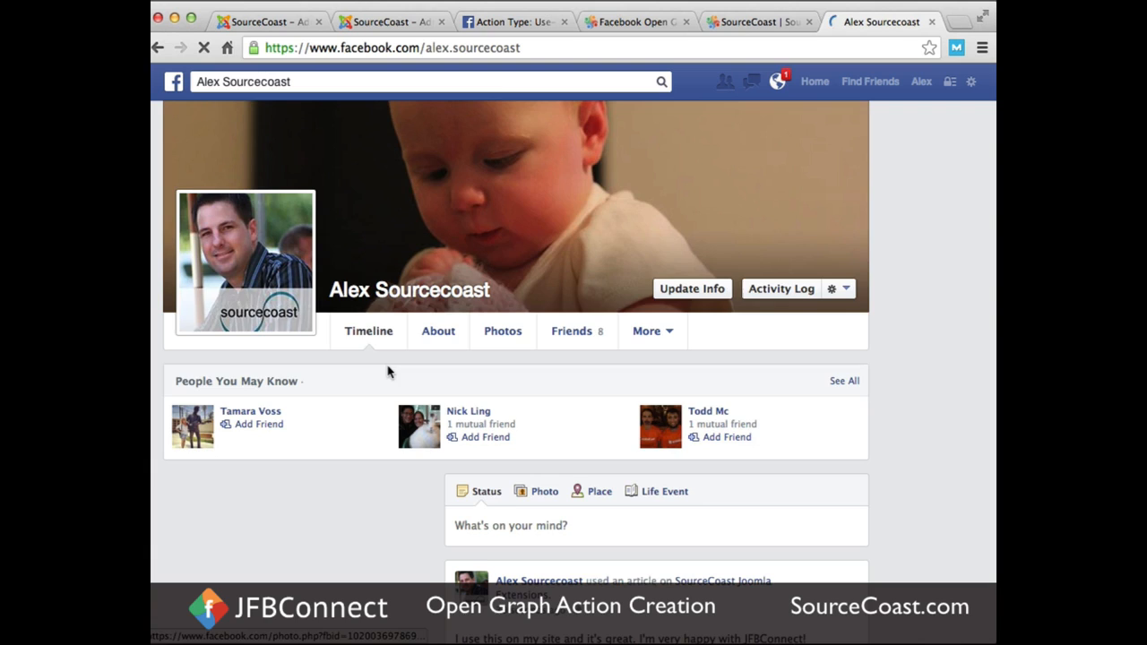
scroll(389, 378, down, 3)
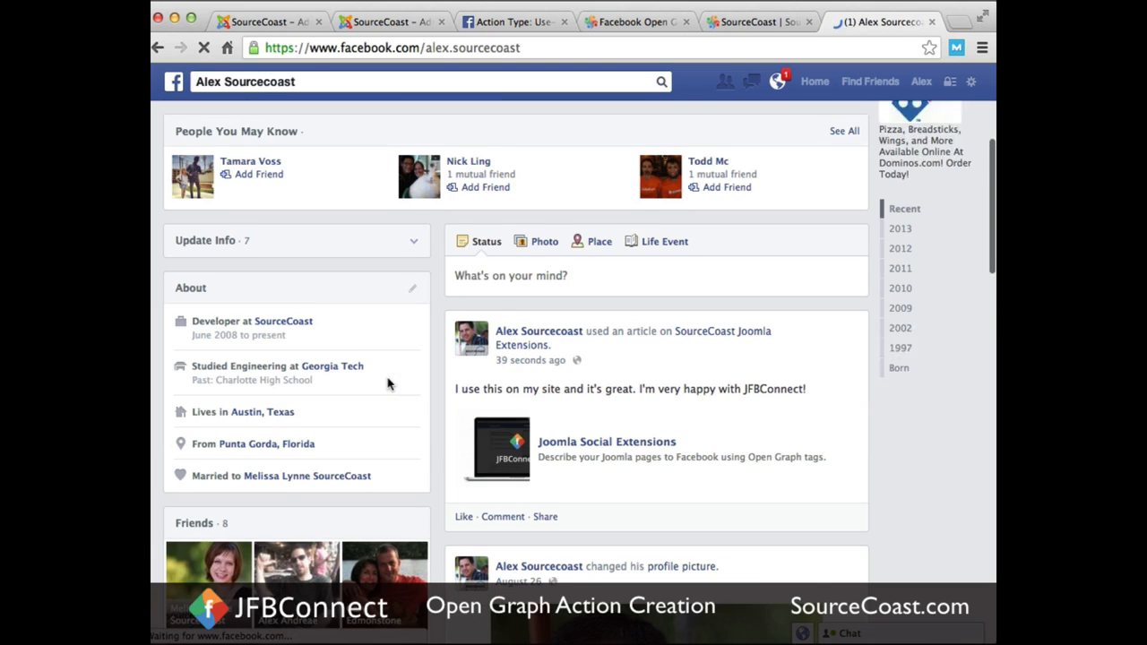
scroll(389, 383, down, 1)
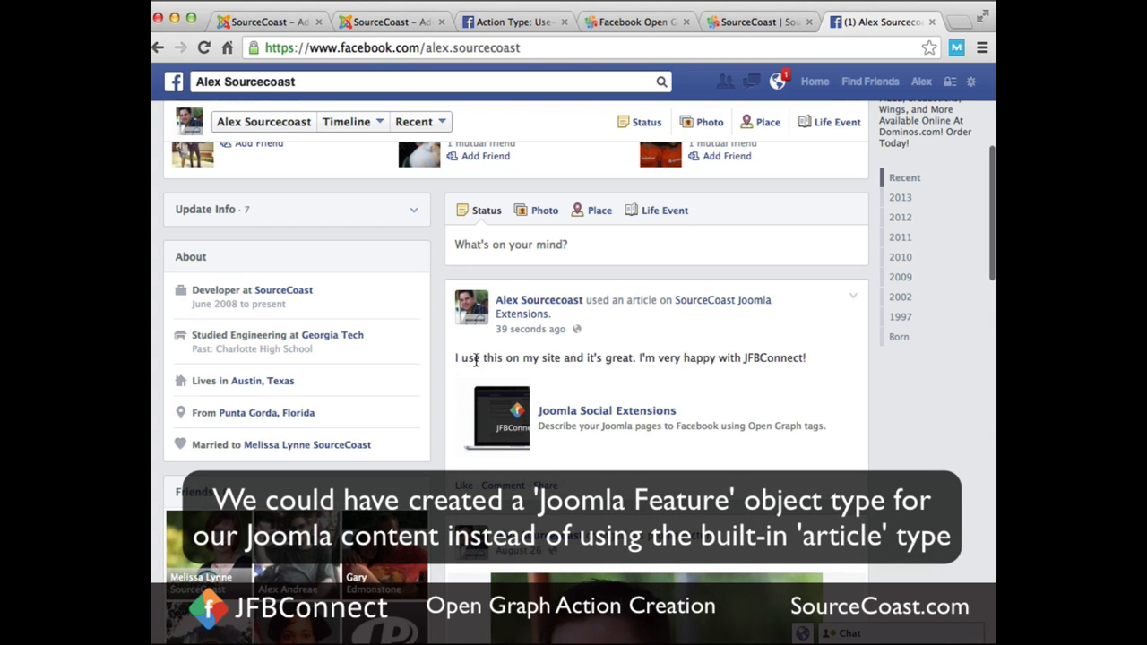
Examine the timeline post's "used an article" wording and message, and open its linked "Joomla Social Extensions" page
mouse_move(484, 315)
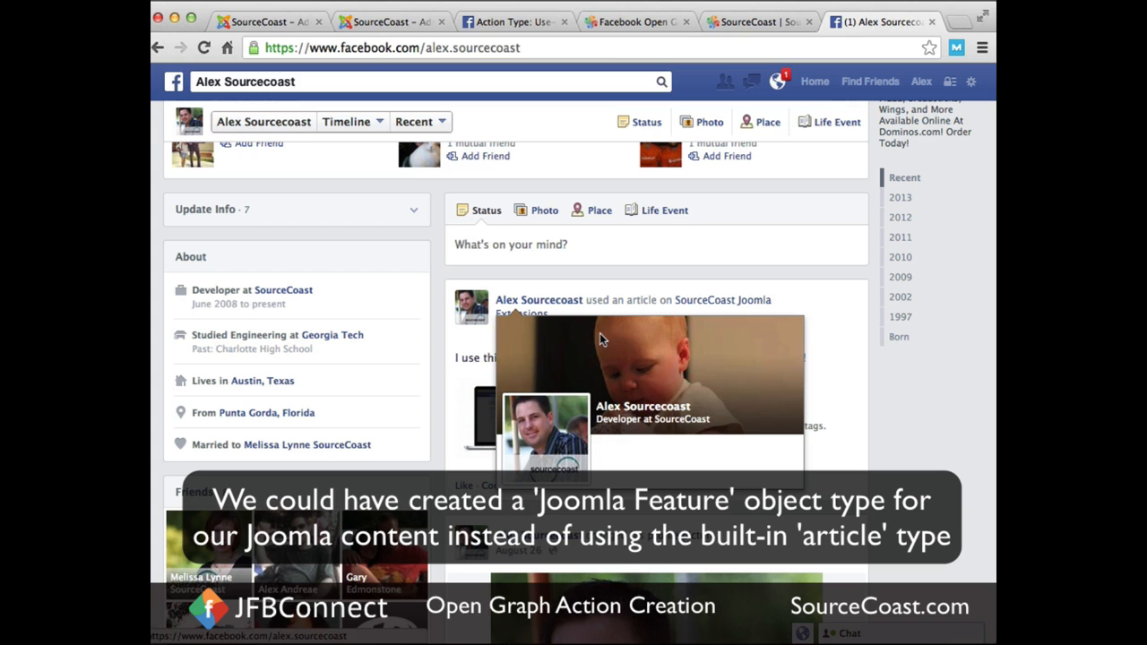
drag(586, 300, 618, 300)
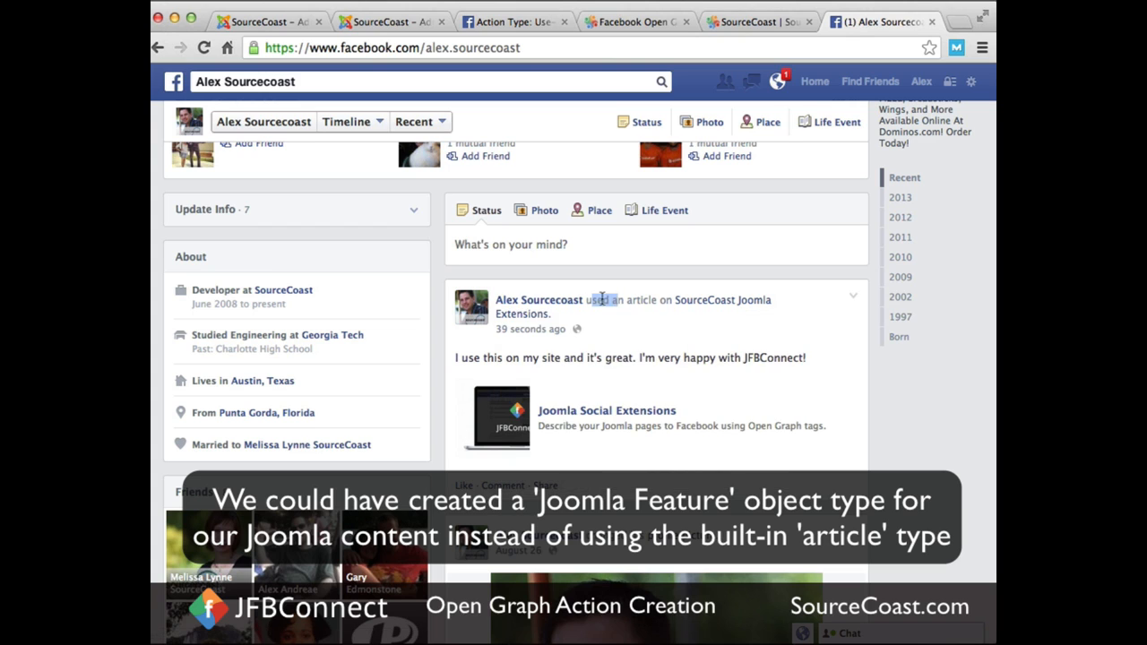
click(601, 301)
drag(455, 357, 804, 361)
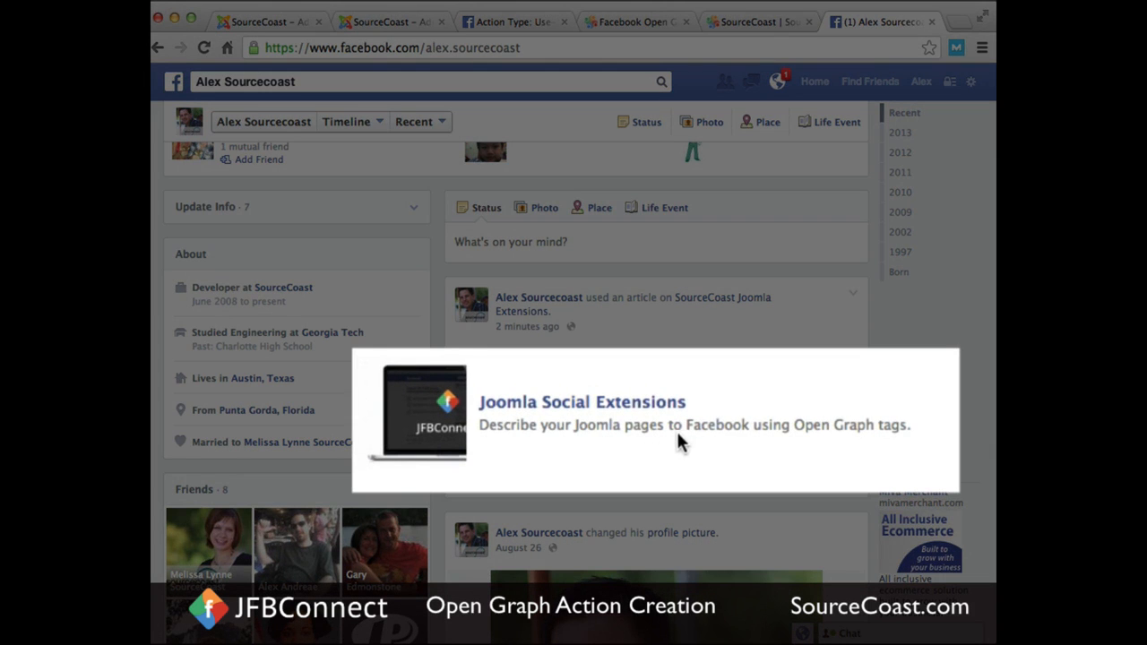
mouse_move(602, 405)
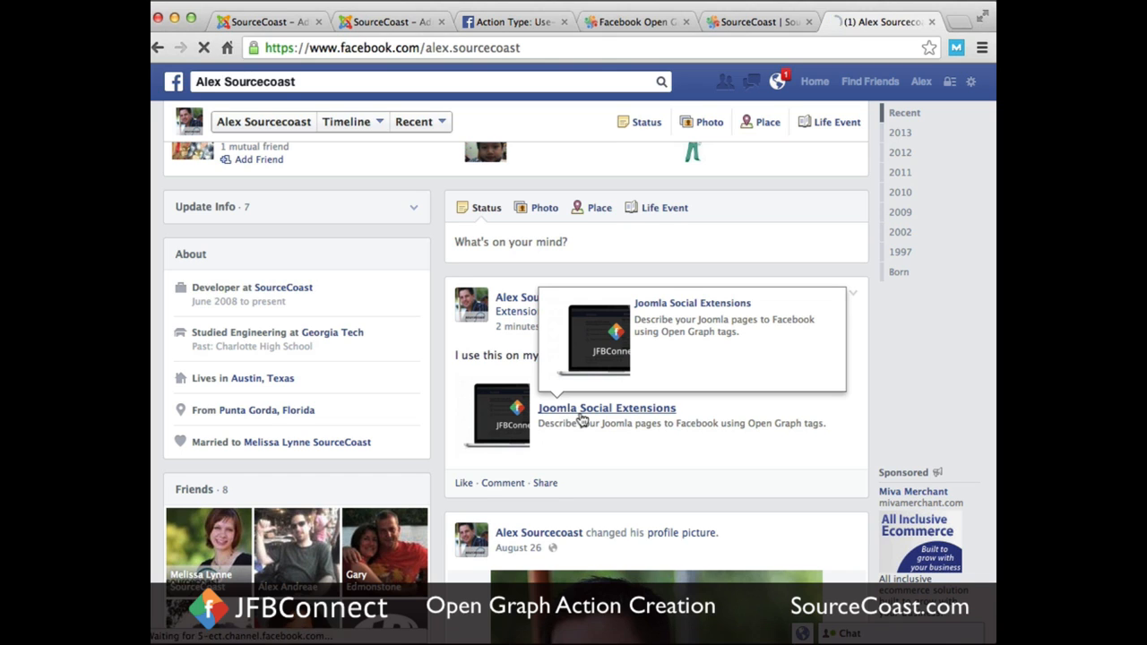
click(581, 418)
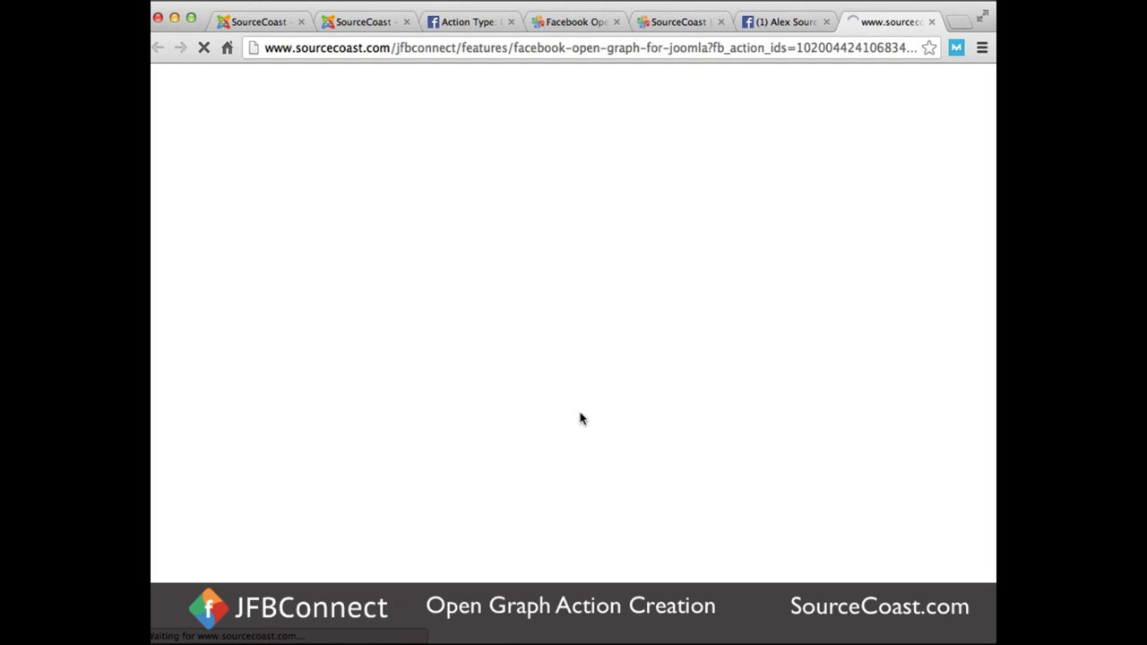